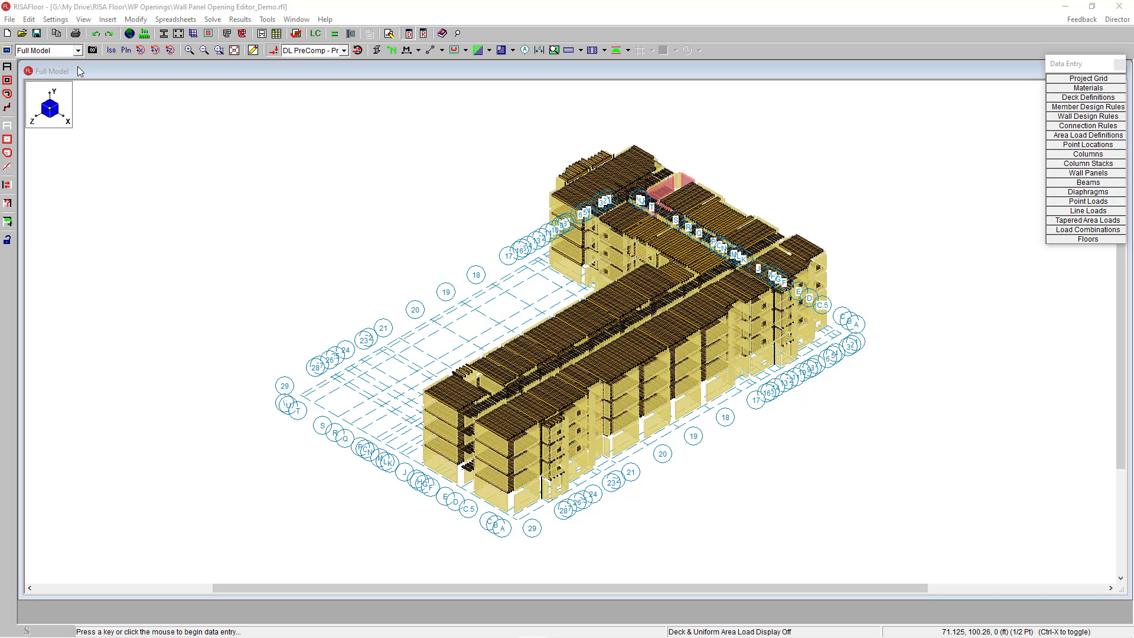
Show the '1: 2nd floor' plan view and zoom in on its upper row of wall panels
left_click(78, 51)
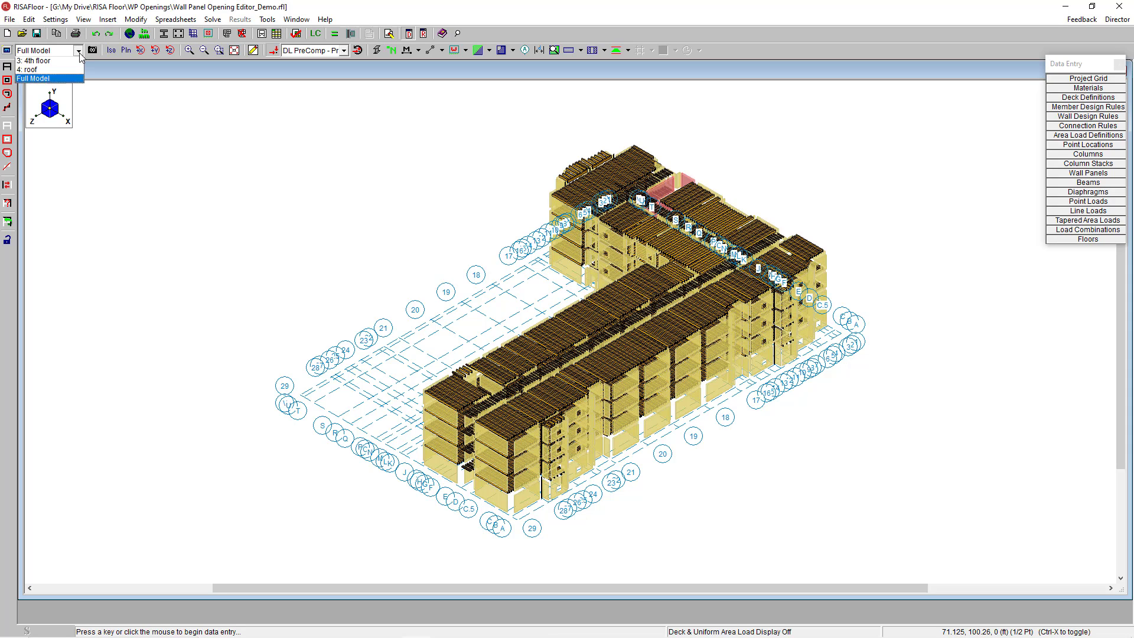
left_click(65, 63)
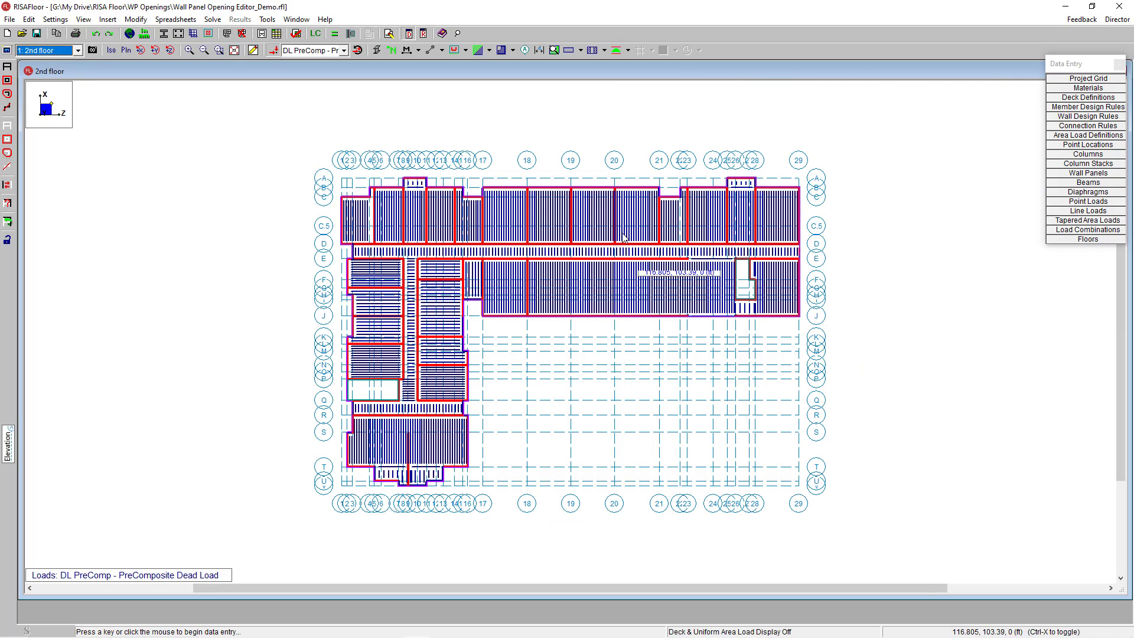
scroll(636, 229, "up", 2)
scroll(633, 226, "up", 2)
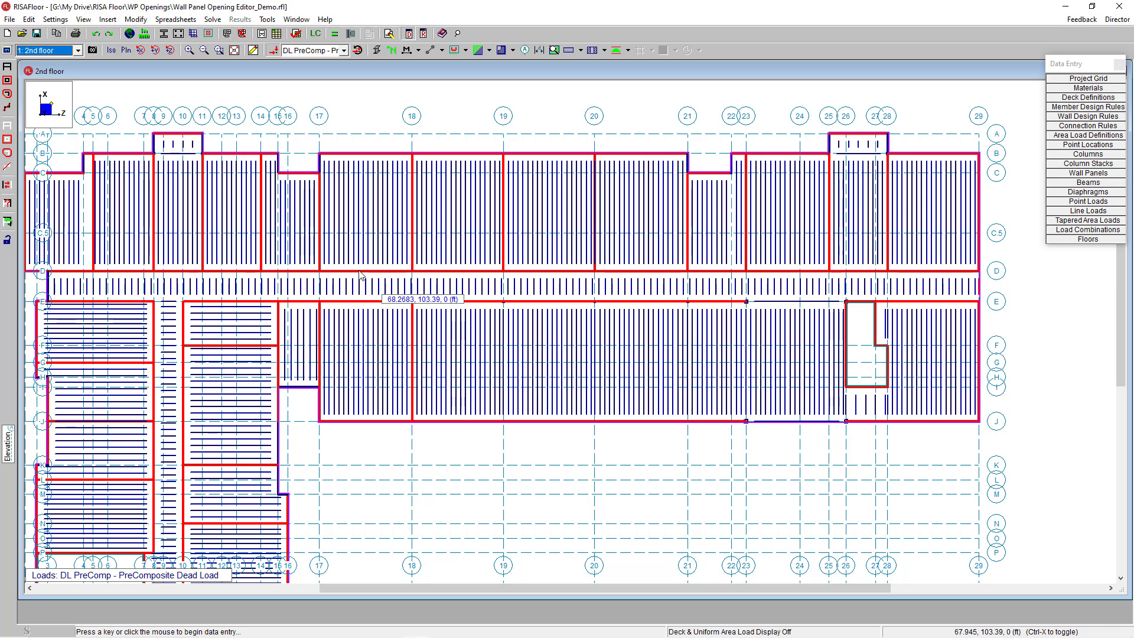
scroll(362, 276, "up", 1)
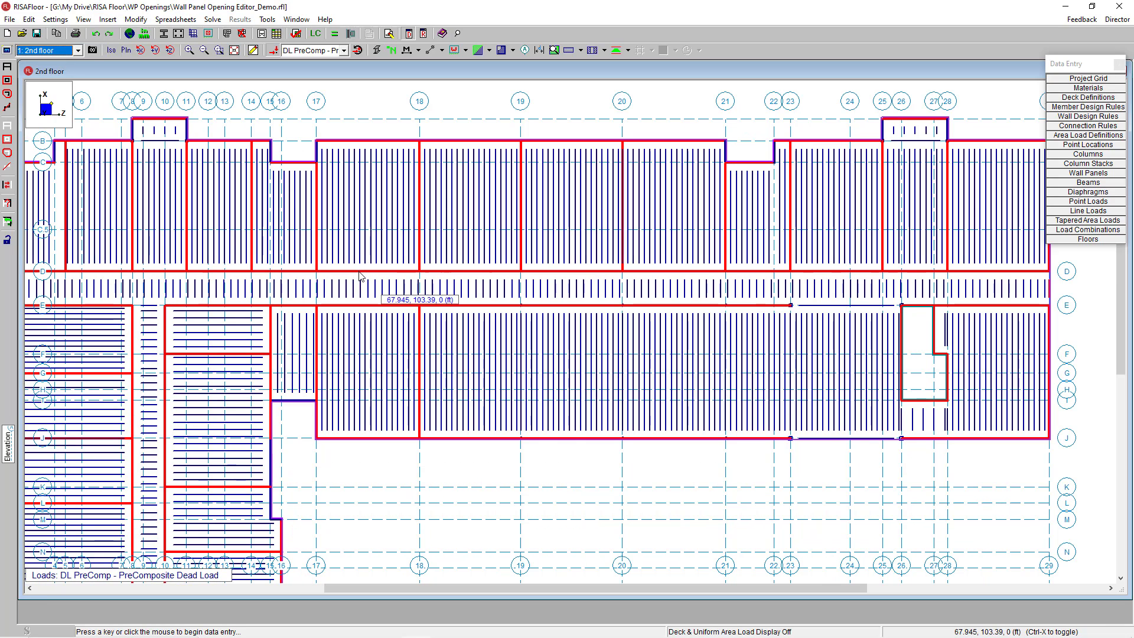
In WP30's Wall Panel Editor, draw a 6 ft door and two windows, placing the third at X 14.5, Y 5
double_click(359, 272)
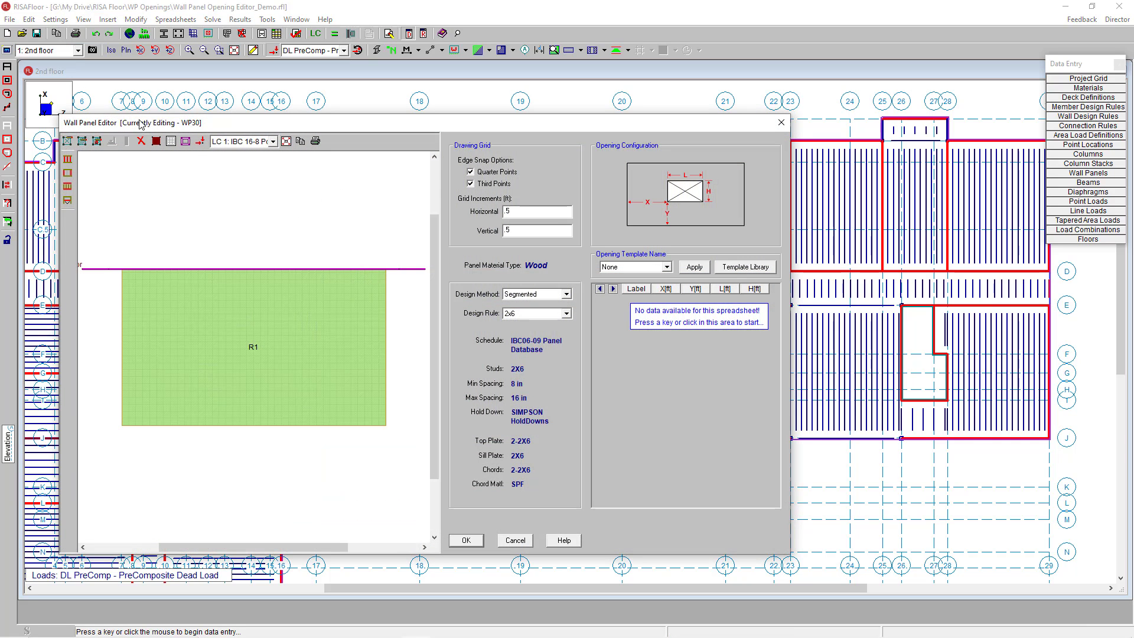
left_click(140, 141)
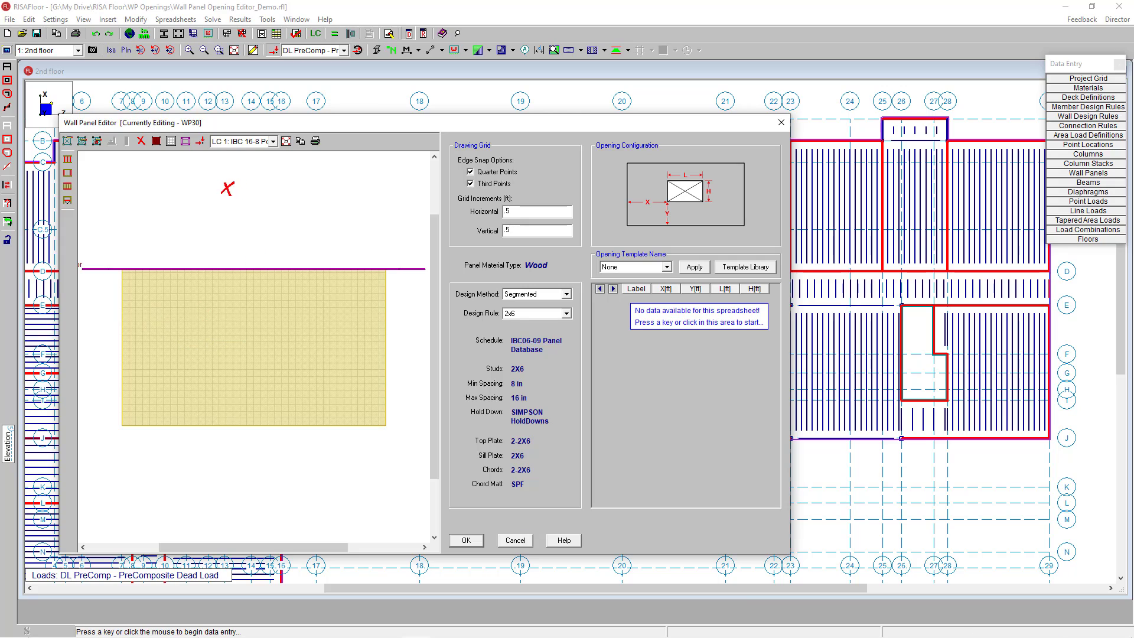
left_click(68, 144)
left_click_drag(150, 425, 191, 341)
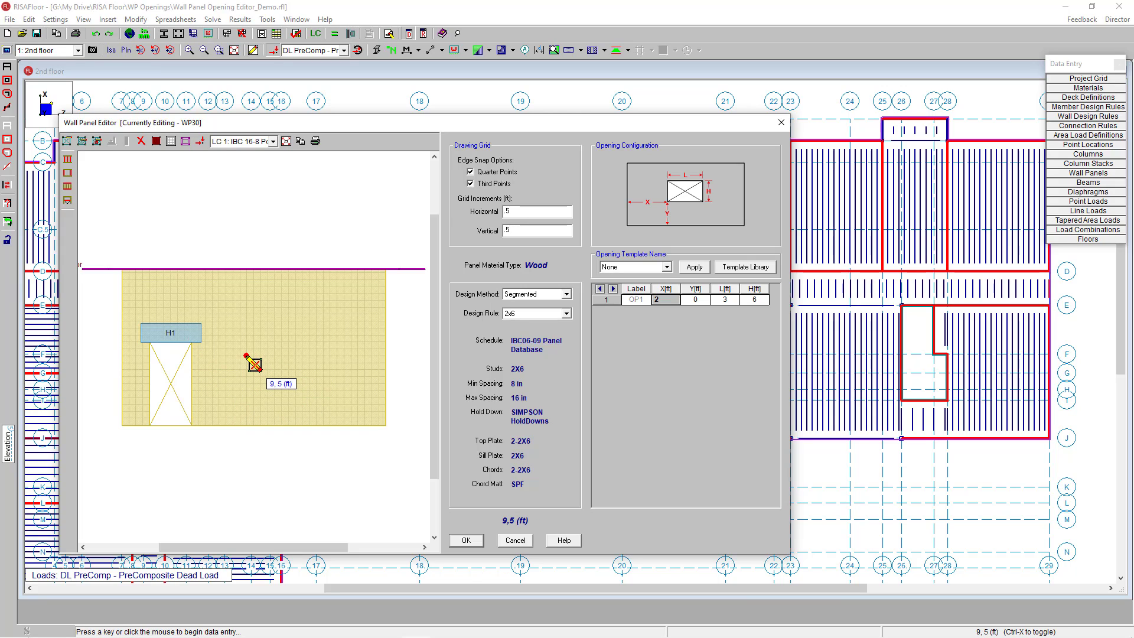
left_click_drag(246, 356, 288, 321)
left_click_drag(324, 355, 357, 314)
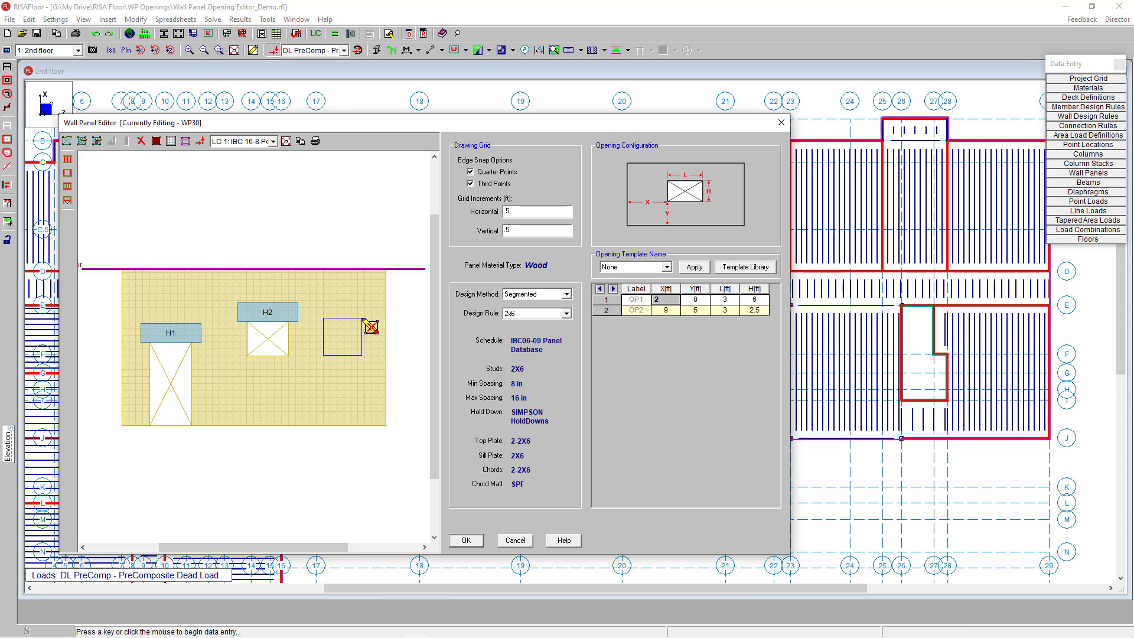
left_click_drag(324, 355, 364, 321)
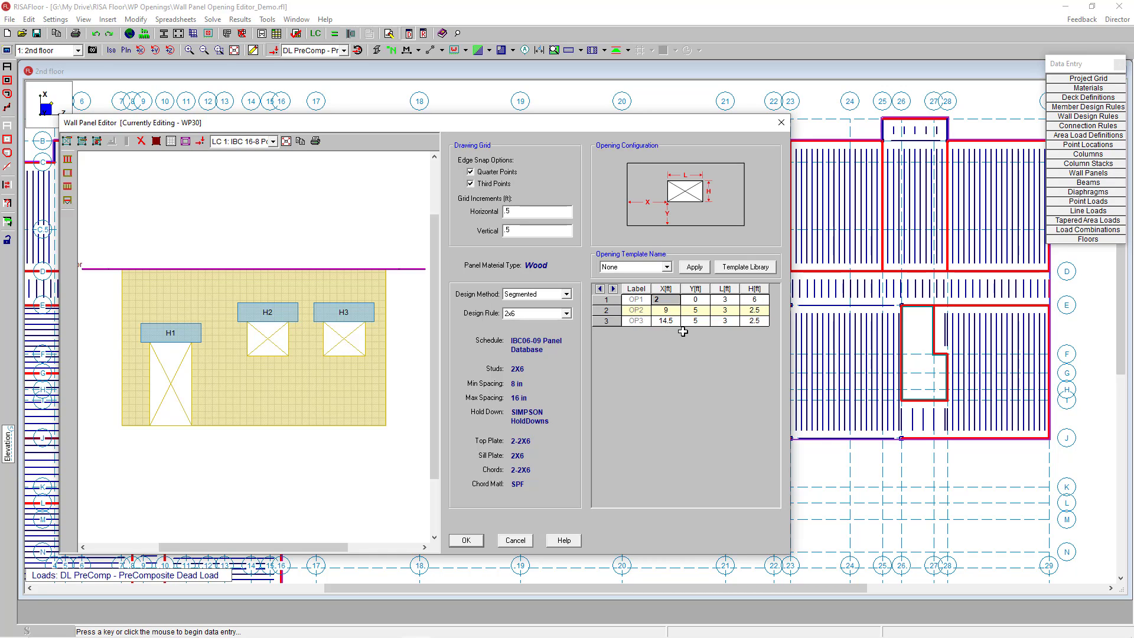
Insert a new 1 x 1 ft opening row OP4 and set its X to 8 ft
left_click(678, 322)
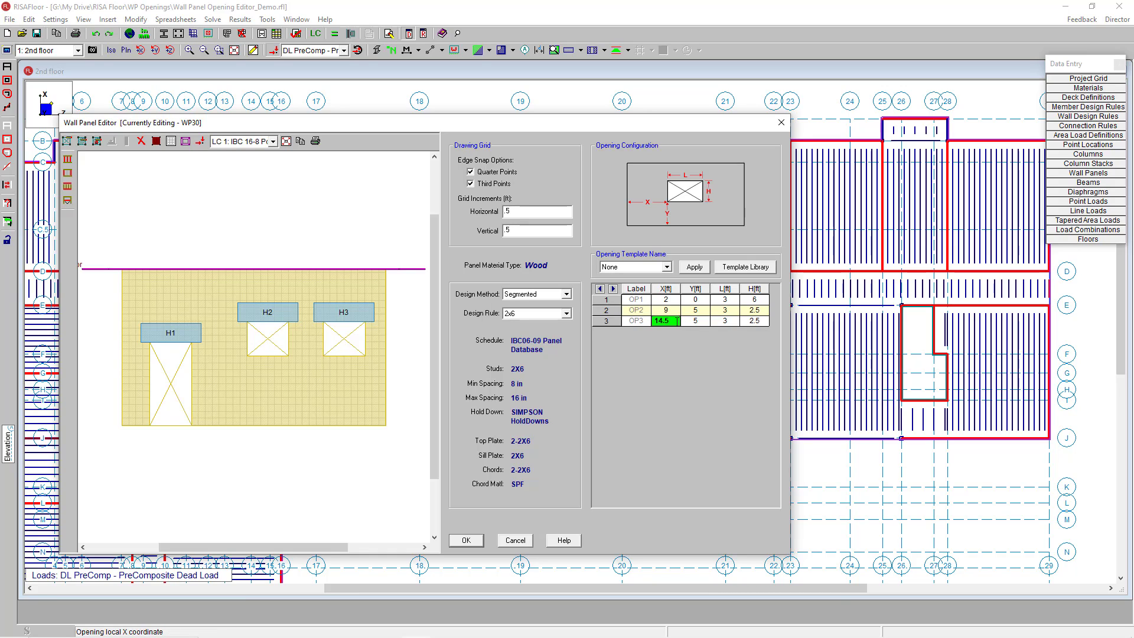
key("Down")
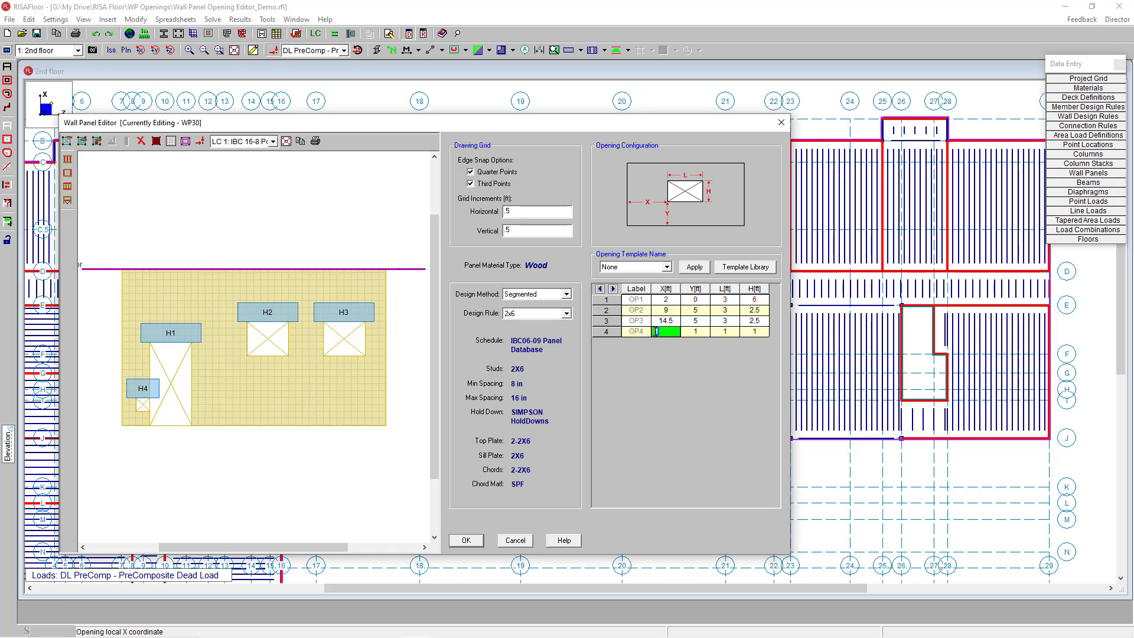
type("8")
left_click(704, 332)
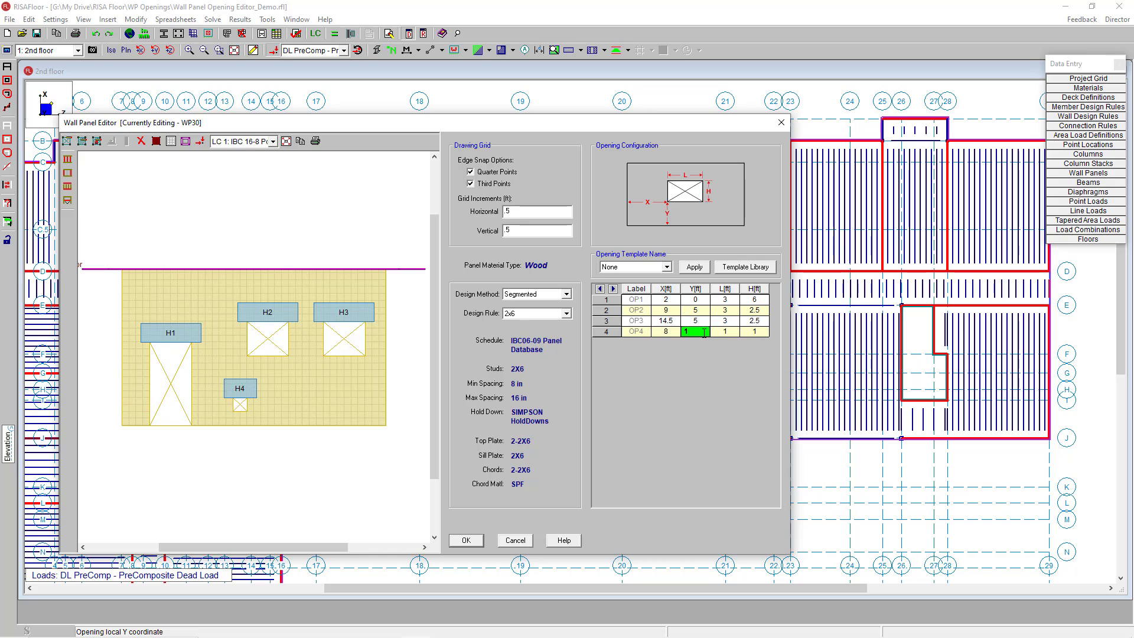
left_click(672, 332)
type("1")
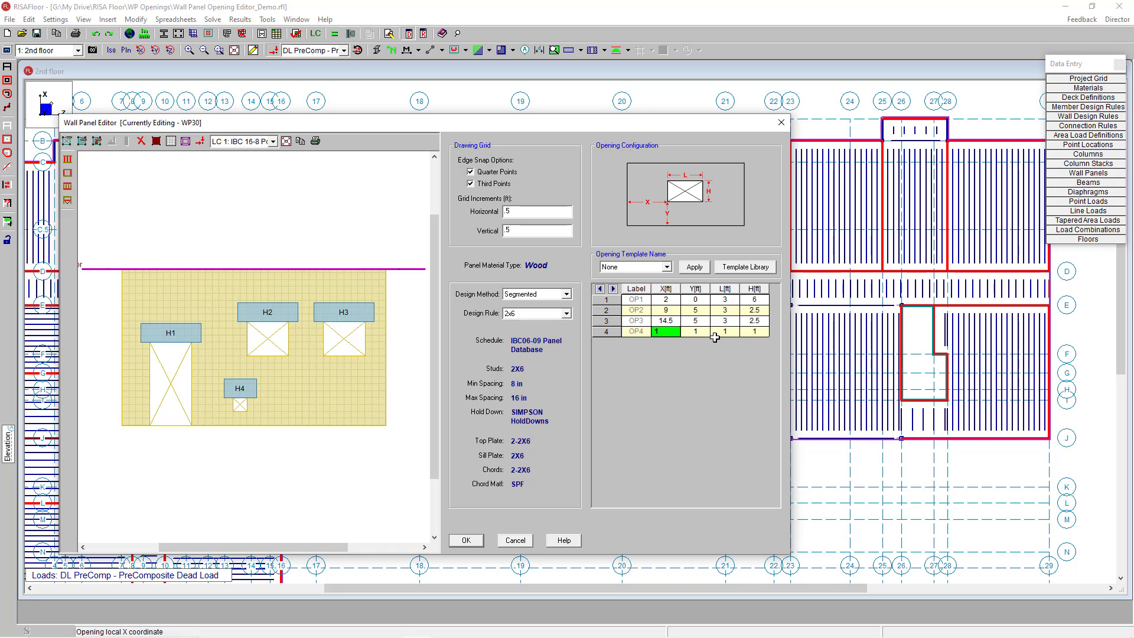
left_click(717, 332)
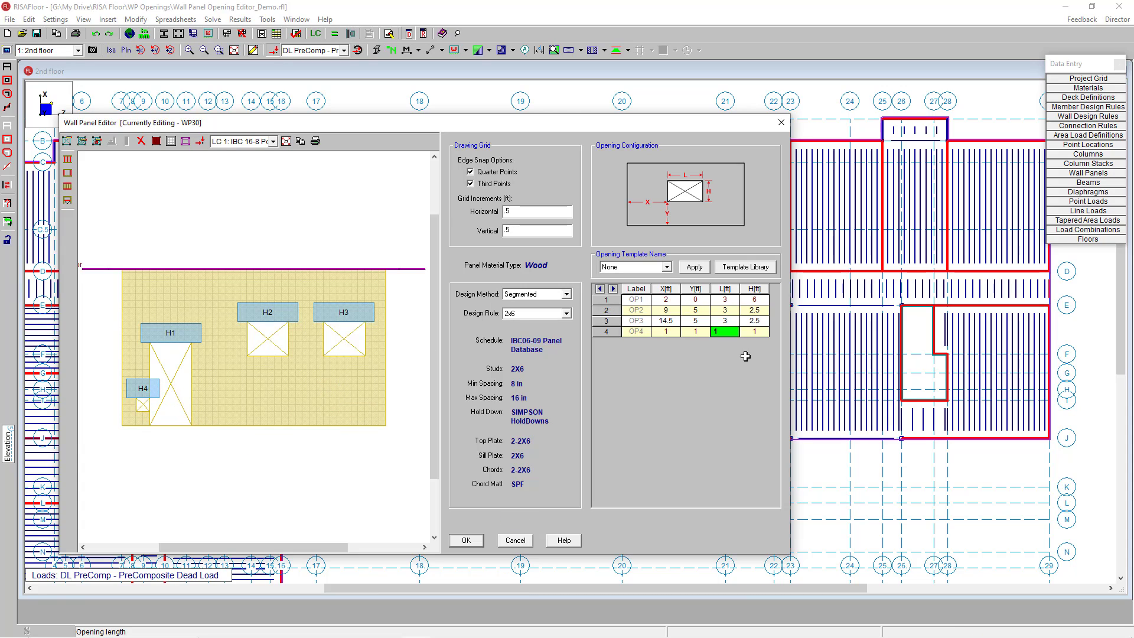
left_click(670, 331)
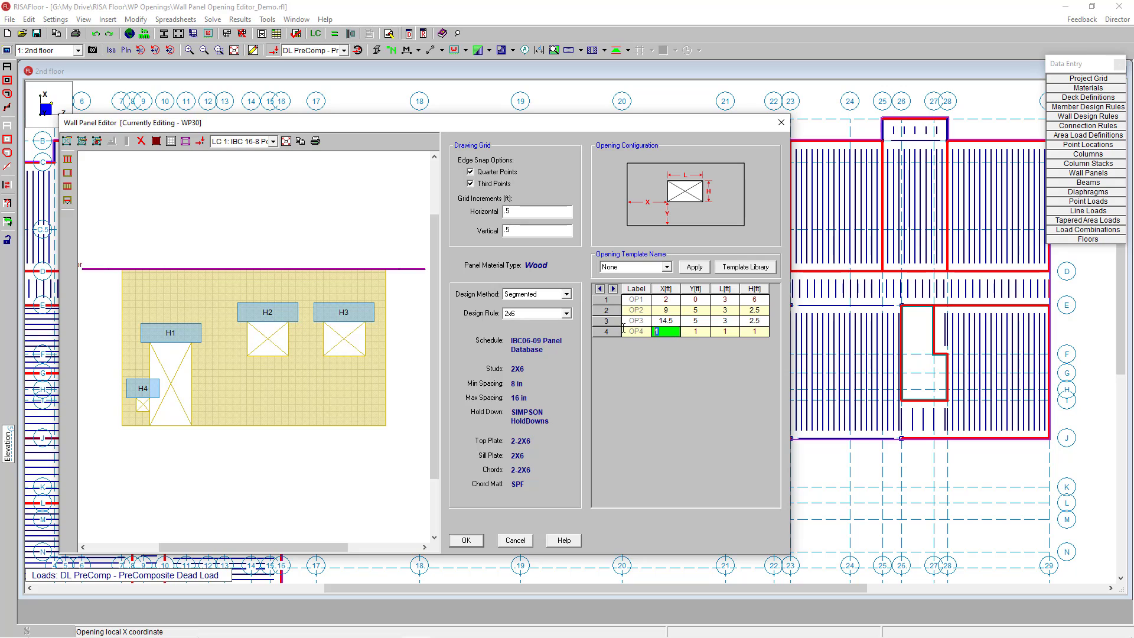
type("8")
left_click(695, 322)
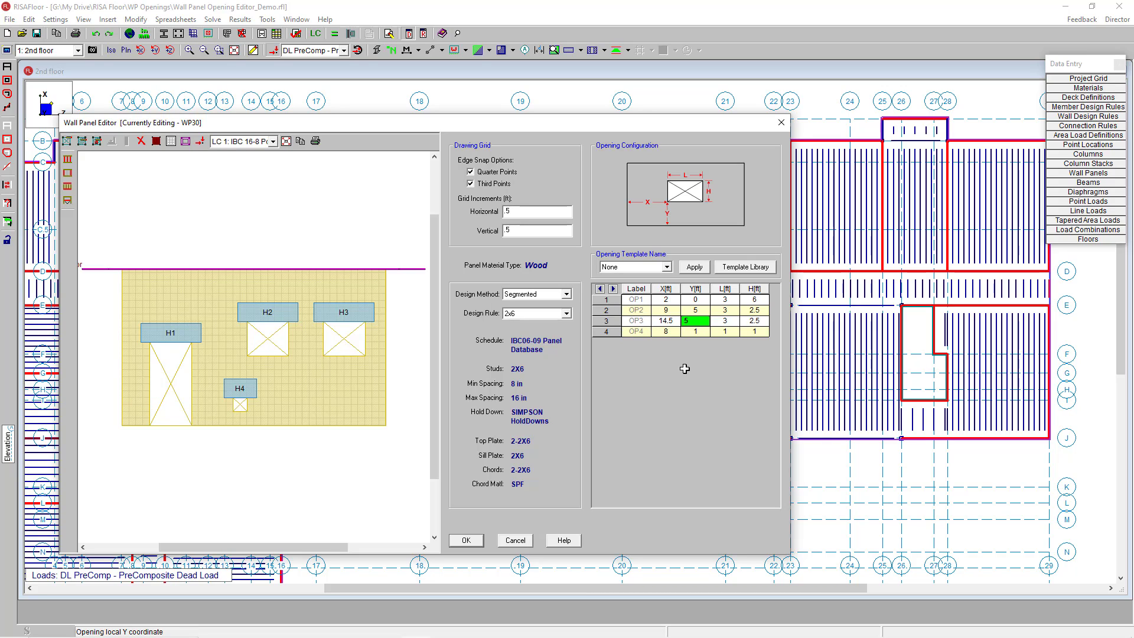
left_click(606, 321)
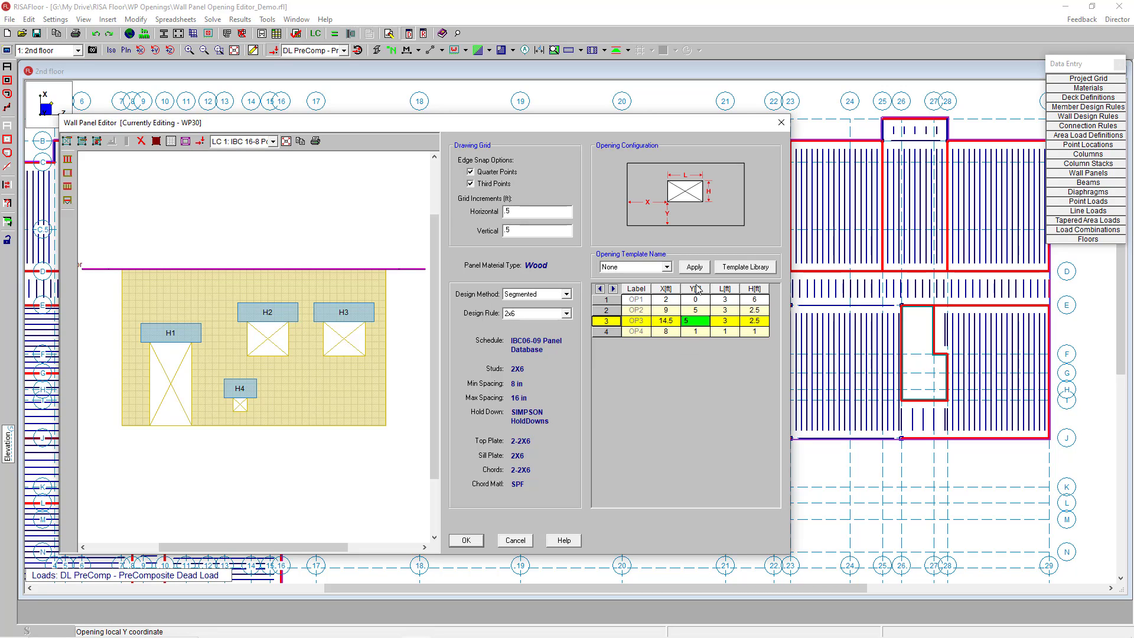
left_click(699, 321)
type("8")
left_click(726, 321)
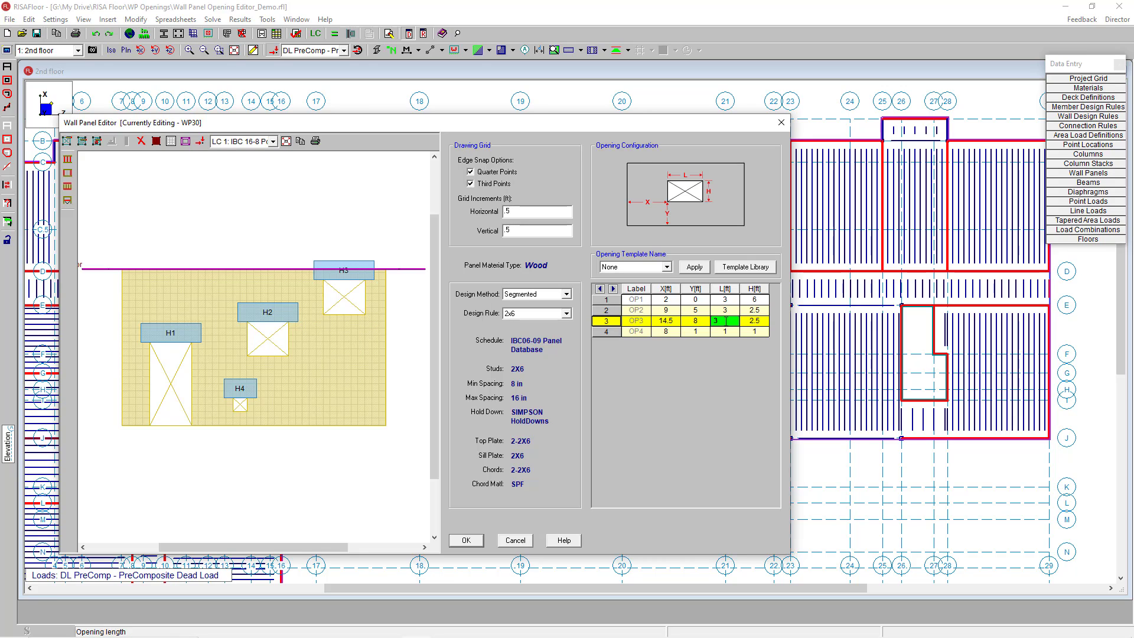
left_click(724, 331)
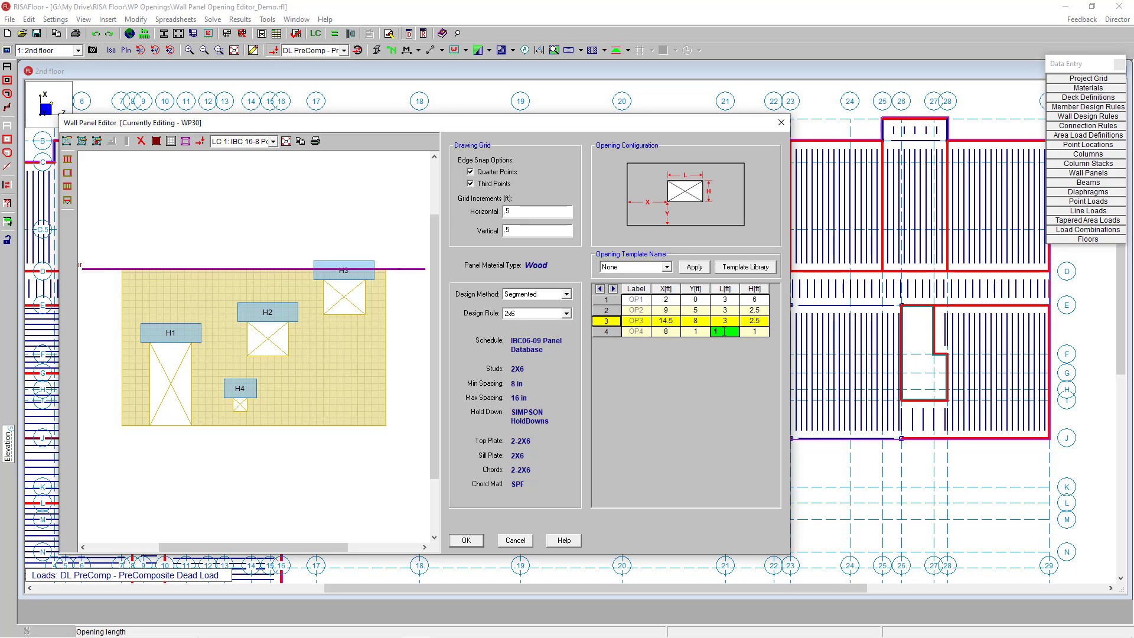
left_click(606, 311)
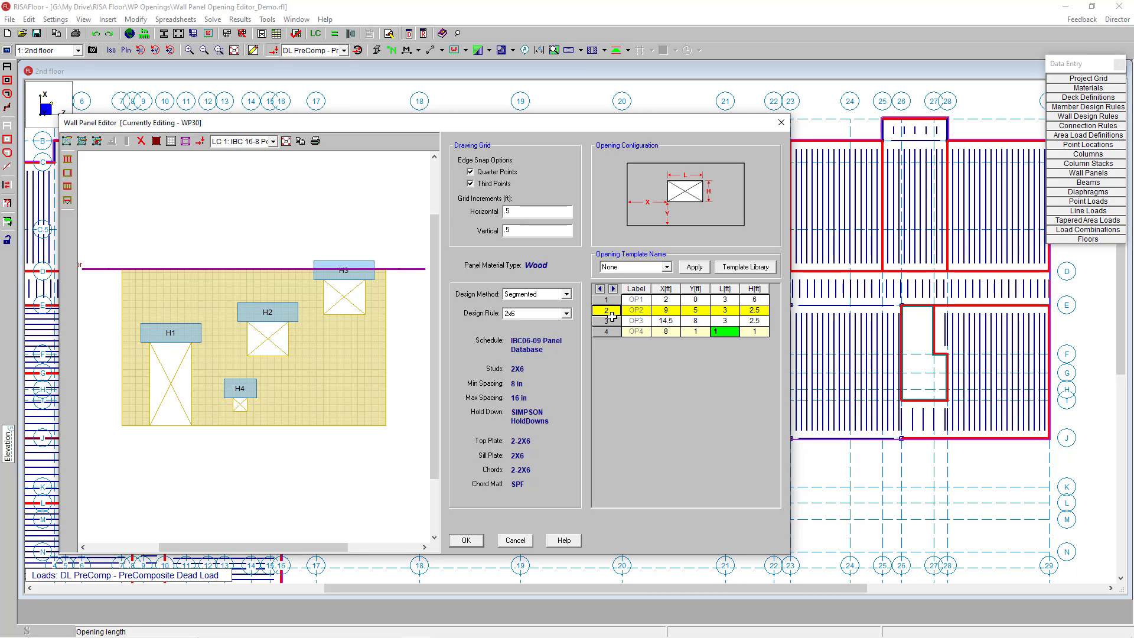
left_click(705, 321)
type("10")
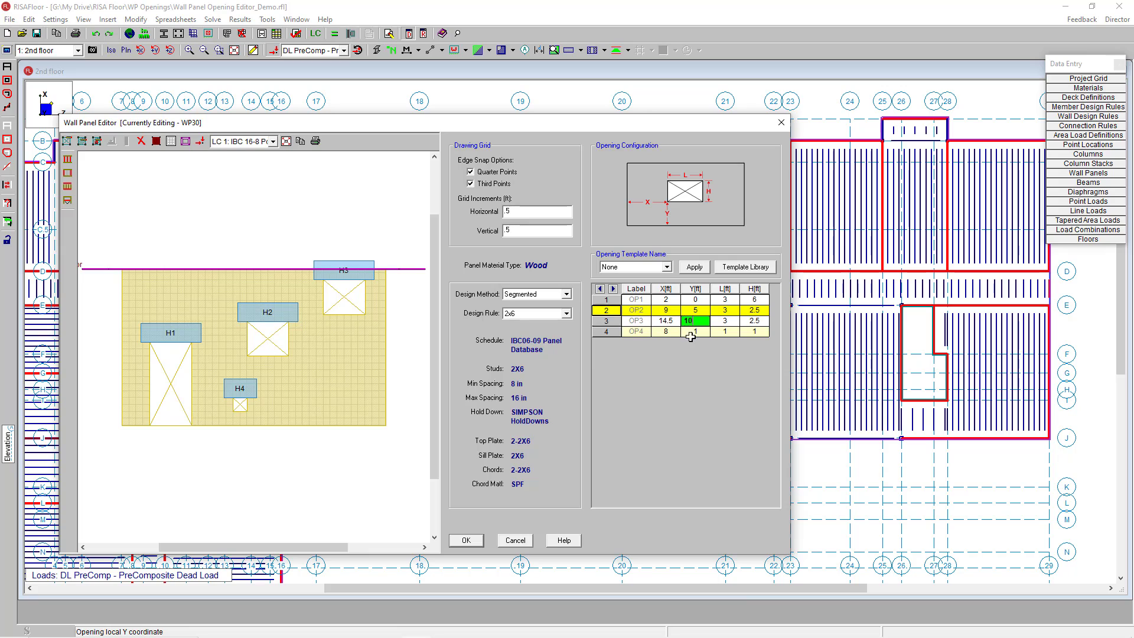
left_click(705, 331)
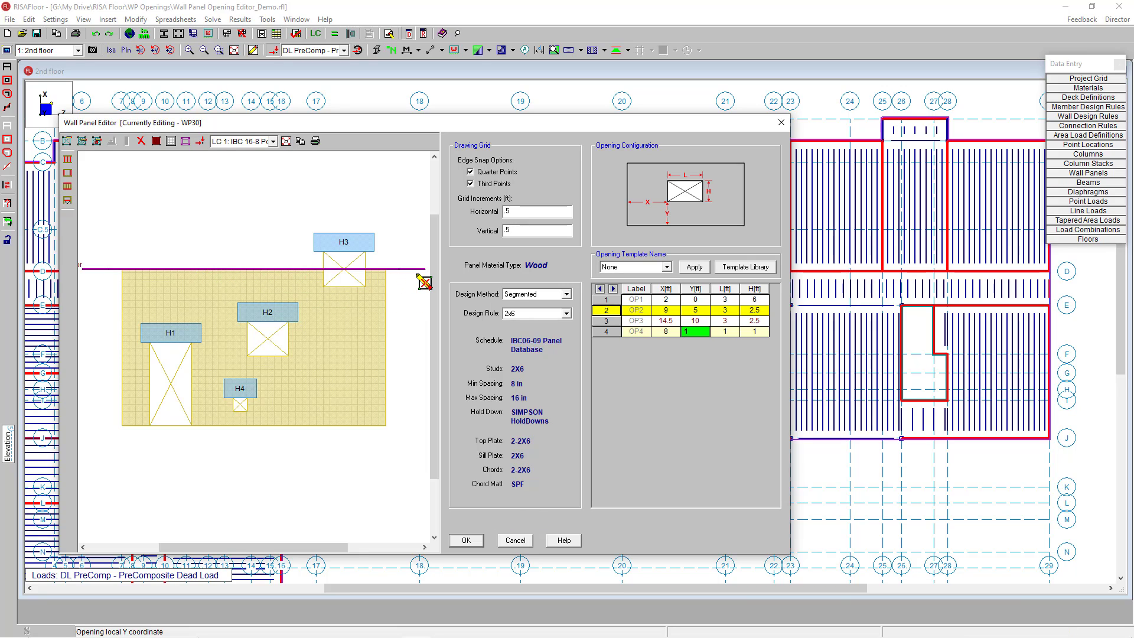
left_click(701, 321)
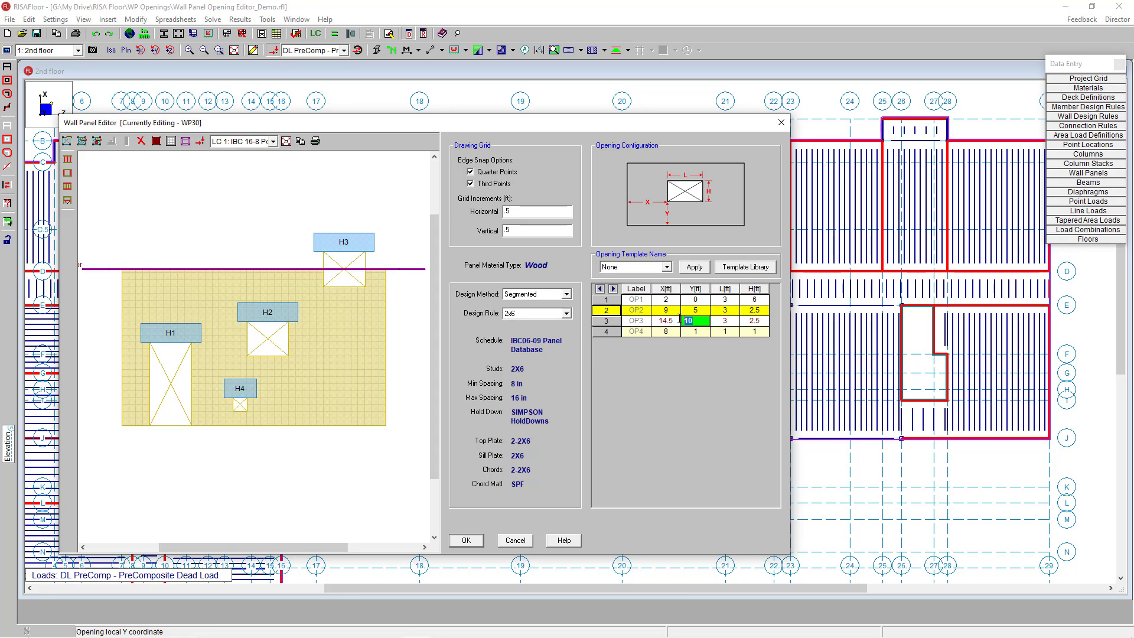
type("5")
left_click(727, 321)
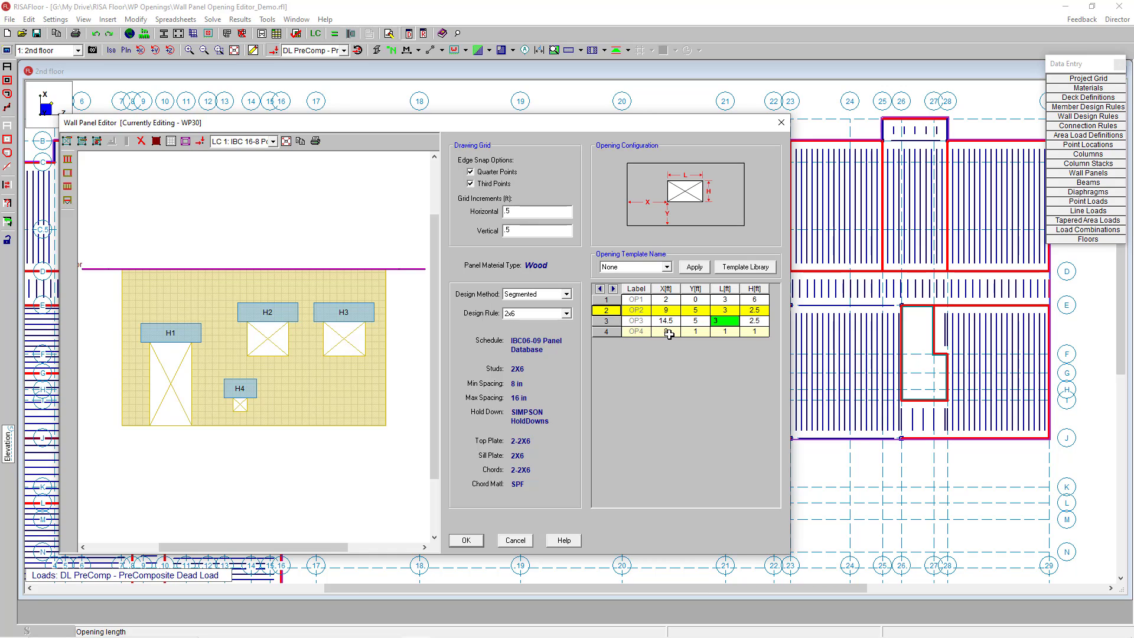
Remove OP4's row from WP30's opening table with Delete Marked Lines
left_click(616, 332)
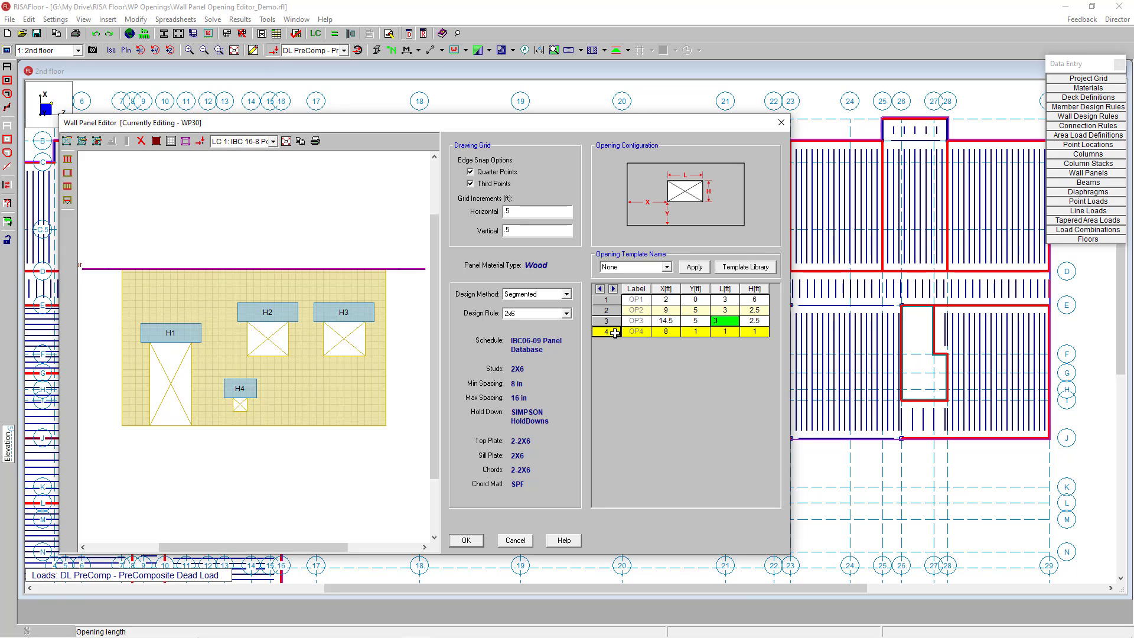
right_click(615, 333)
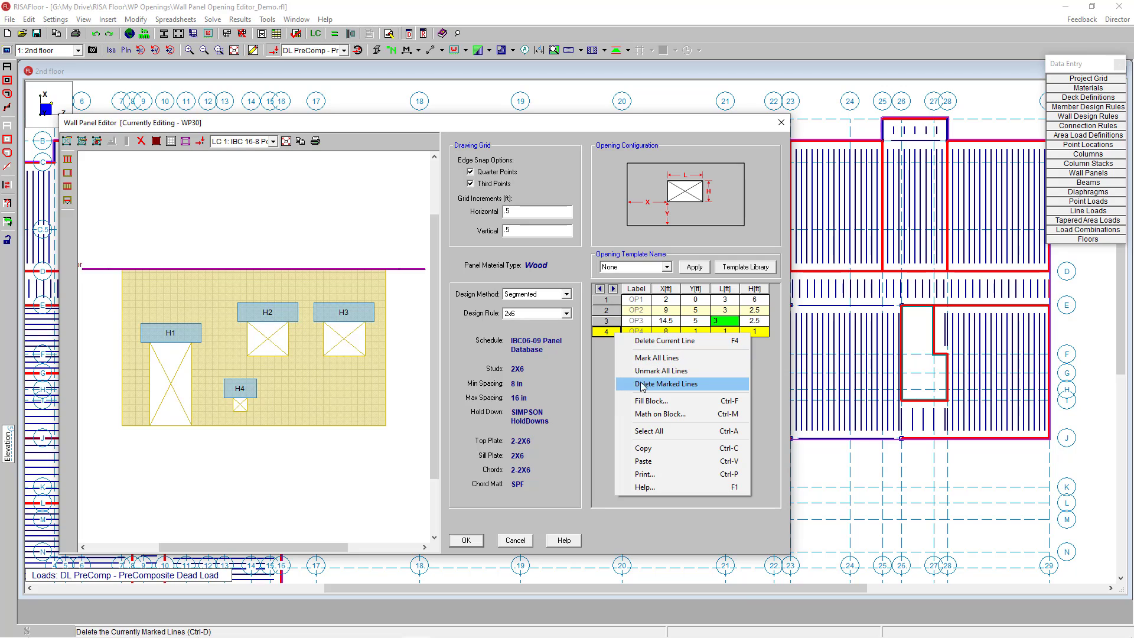
left_click(697, 385)
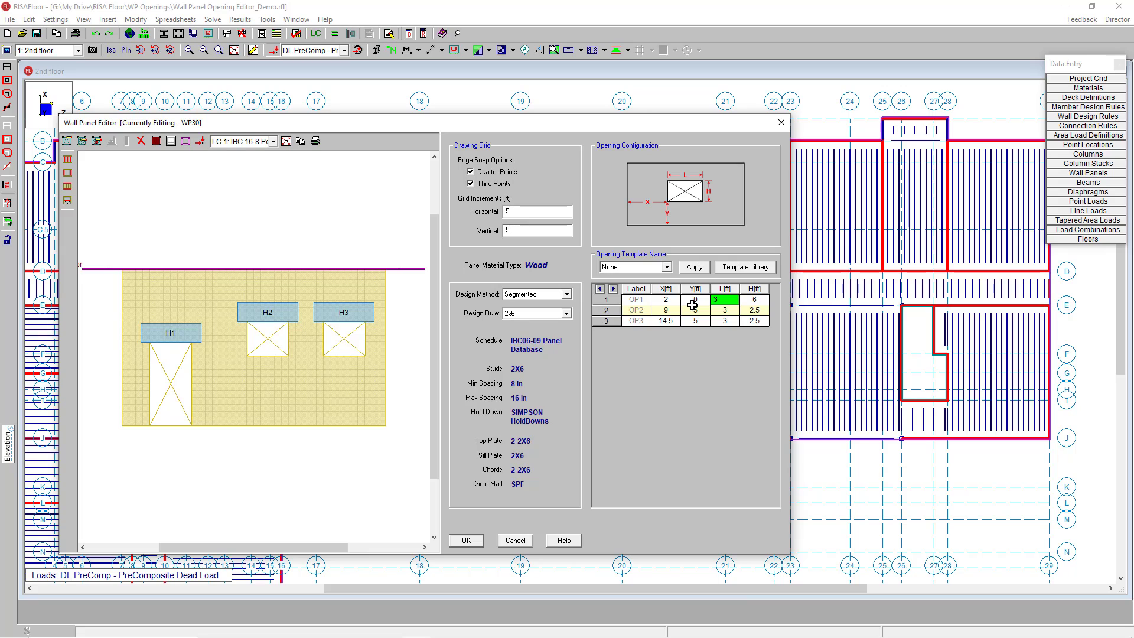
left_click(666, 290)
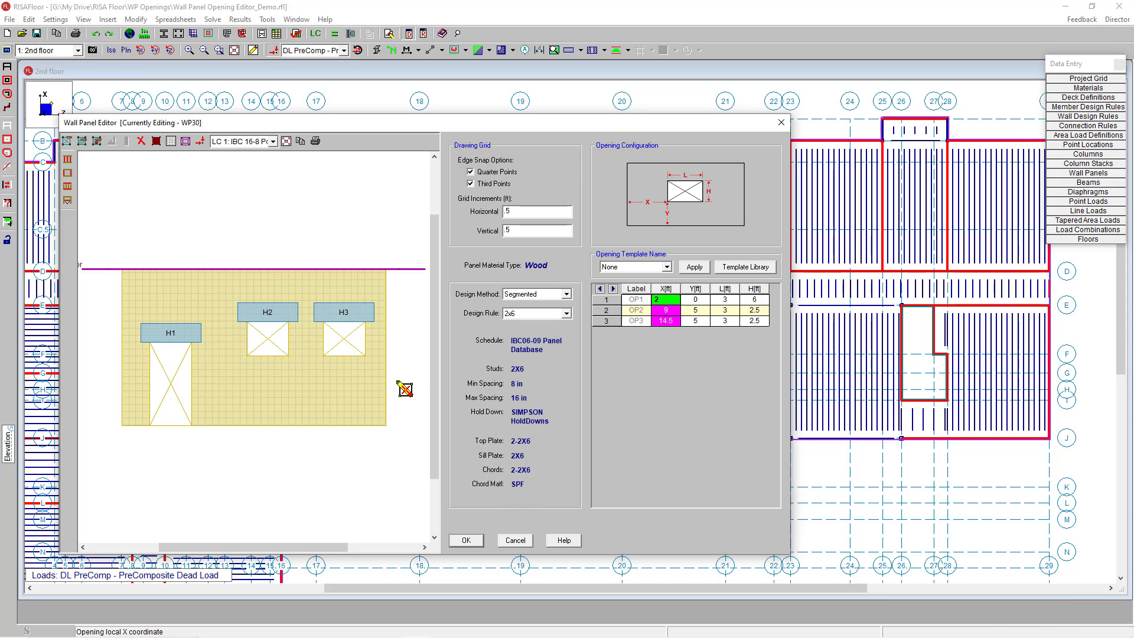
Use Math on Block to add 1 ft to every opening's X value
right_click(666, 292)
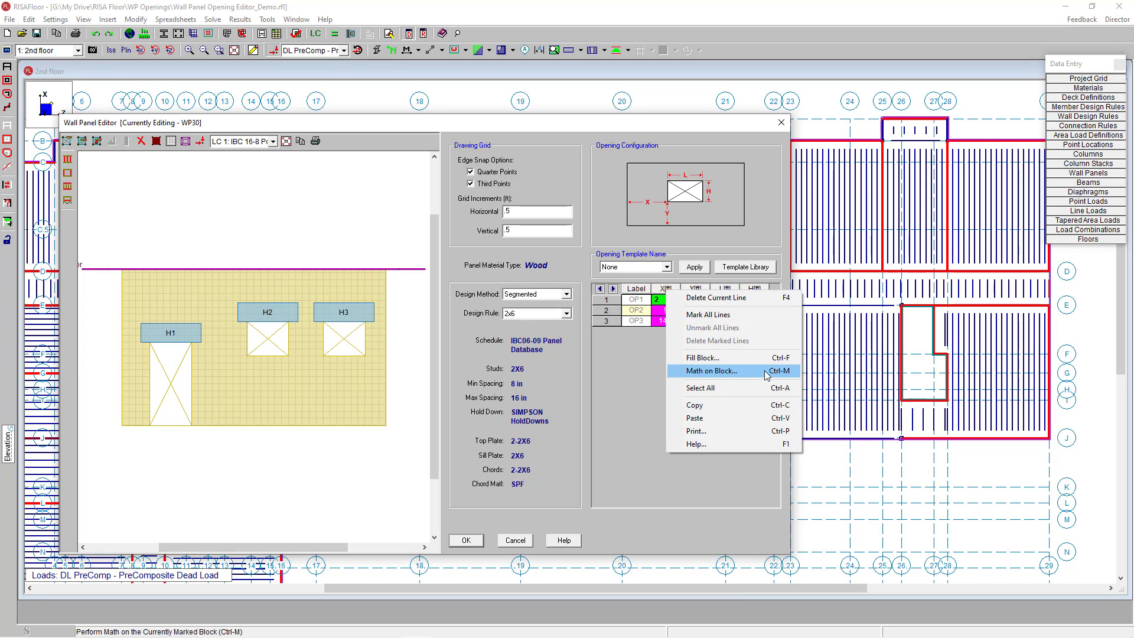
left_click(712, 371)
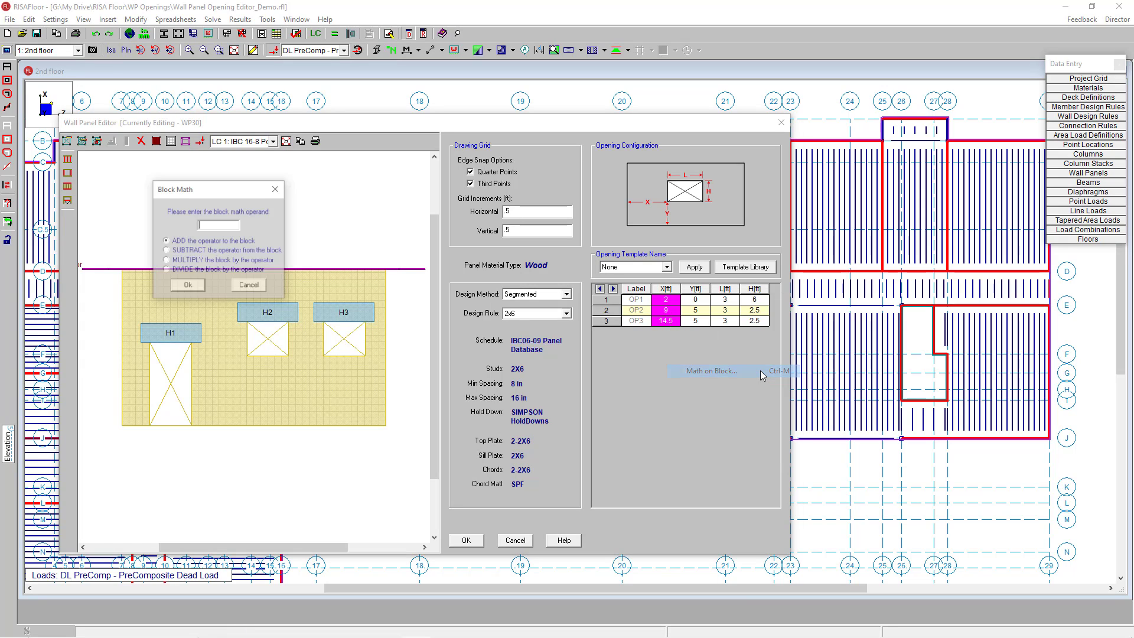
left_click(227, 226)
type("1")
left_click(187, 286)
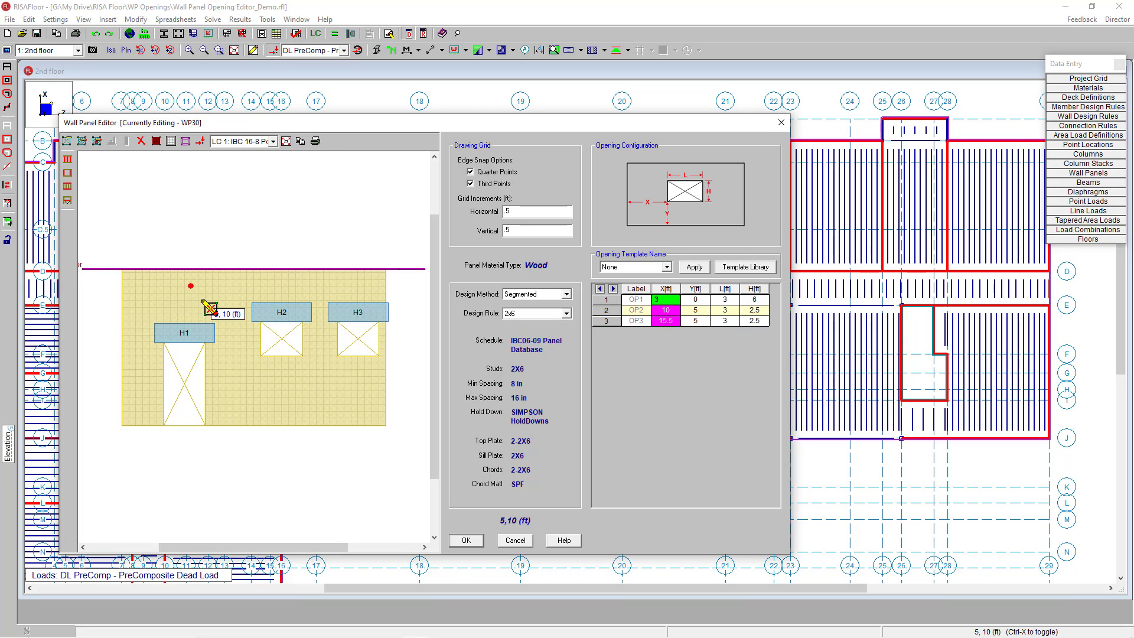
Copy the X through H values of all three openings
left_click(763, 322)
left_click_drag(763, 323, 662, 299)
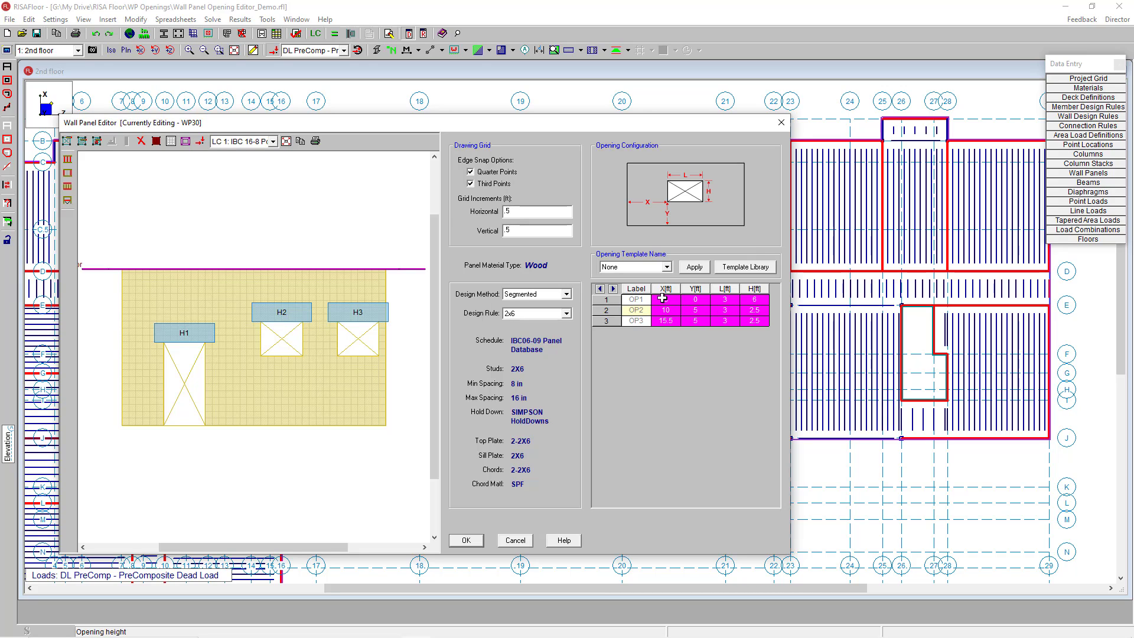
right_click(727, 325)
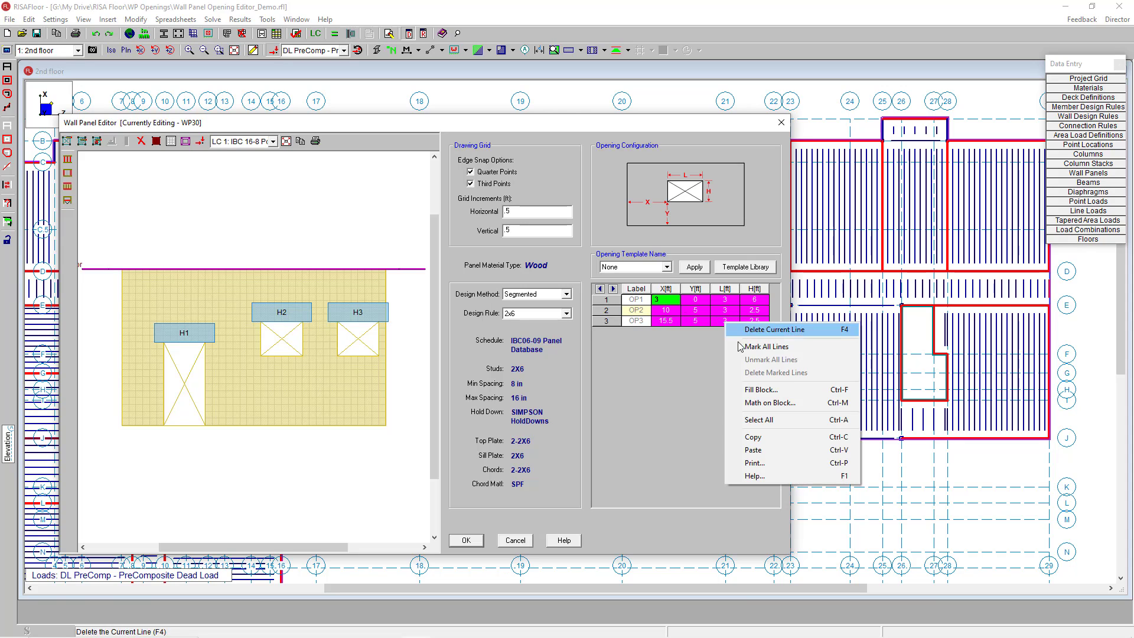
left_click(766, 437)
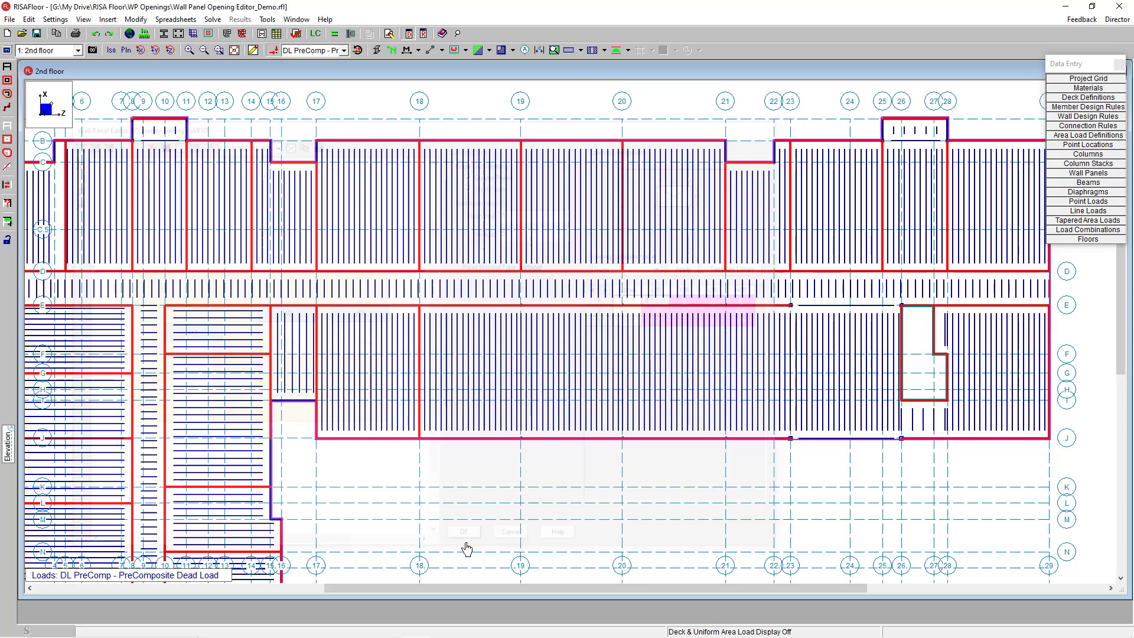
Close WP30's editor, open wall panel WP31 at grid D, and delete its region R1
left_click(465, 541)
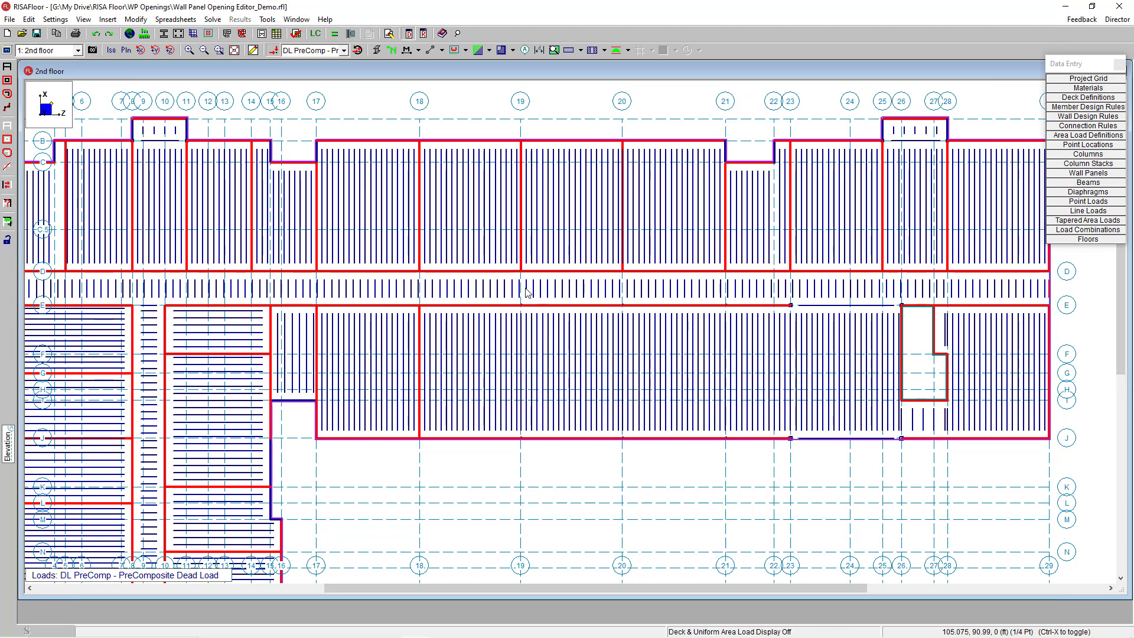
left_click(477, 274)
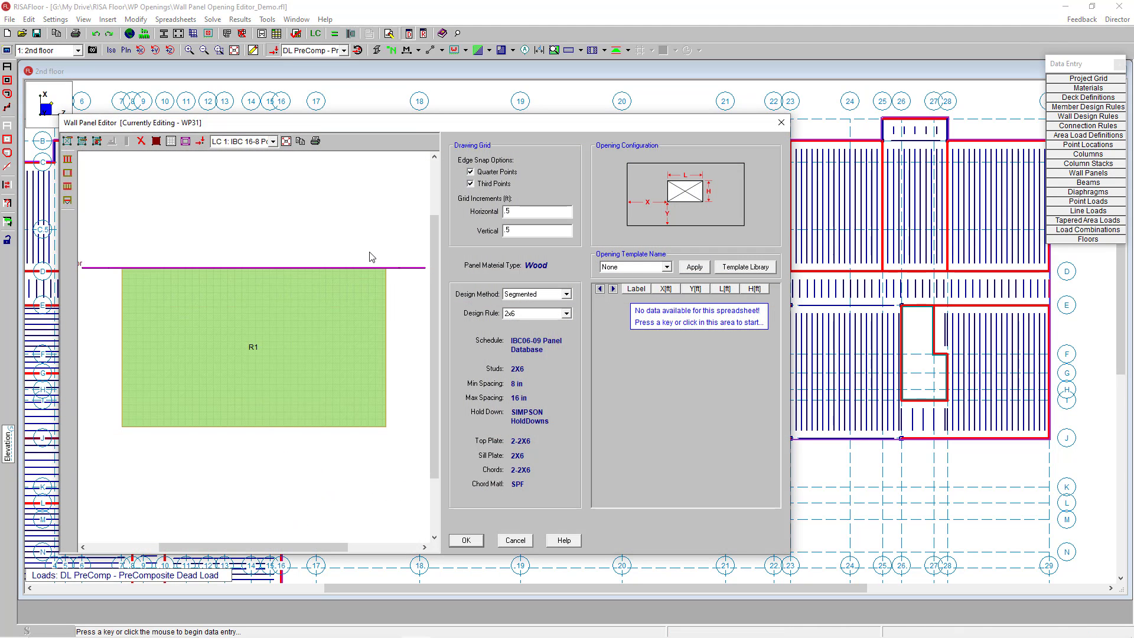
left_click(141, 141)
left_click(173, 308)
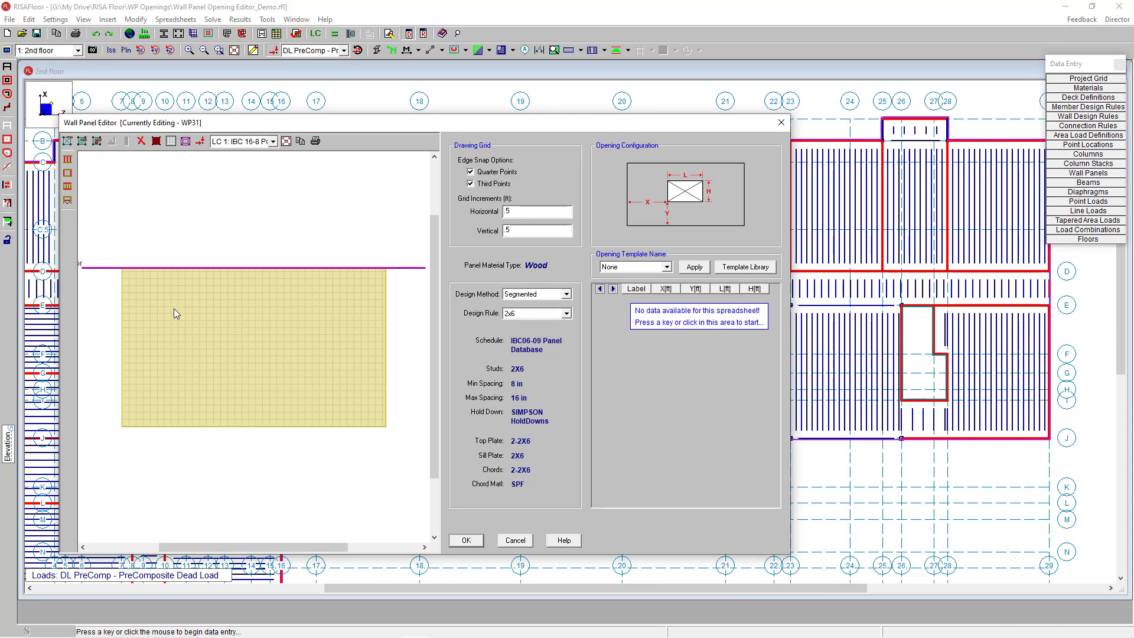
Paste the three copied openings into WP31's table and change OP3's X to 14.5
left_click(648, 317)
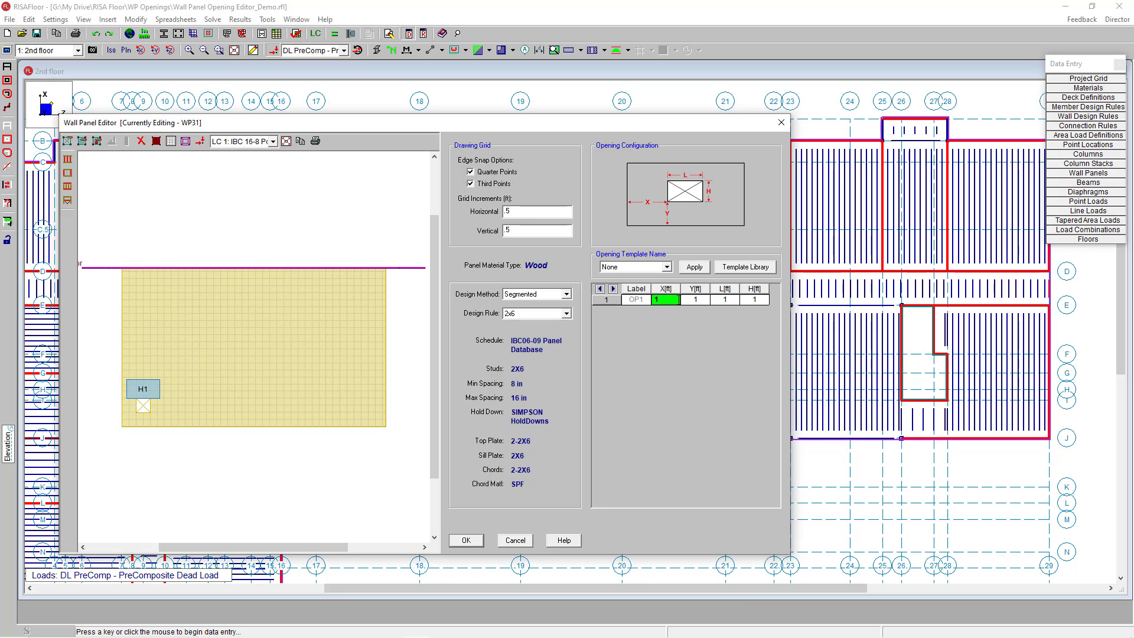
right_click(678, 300)
left_click(724, 425)
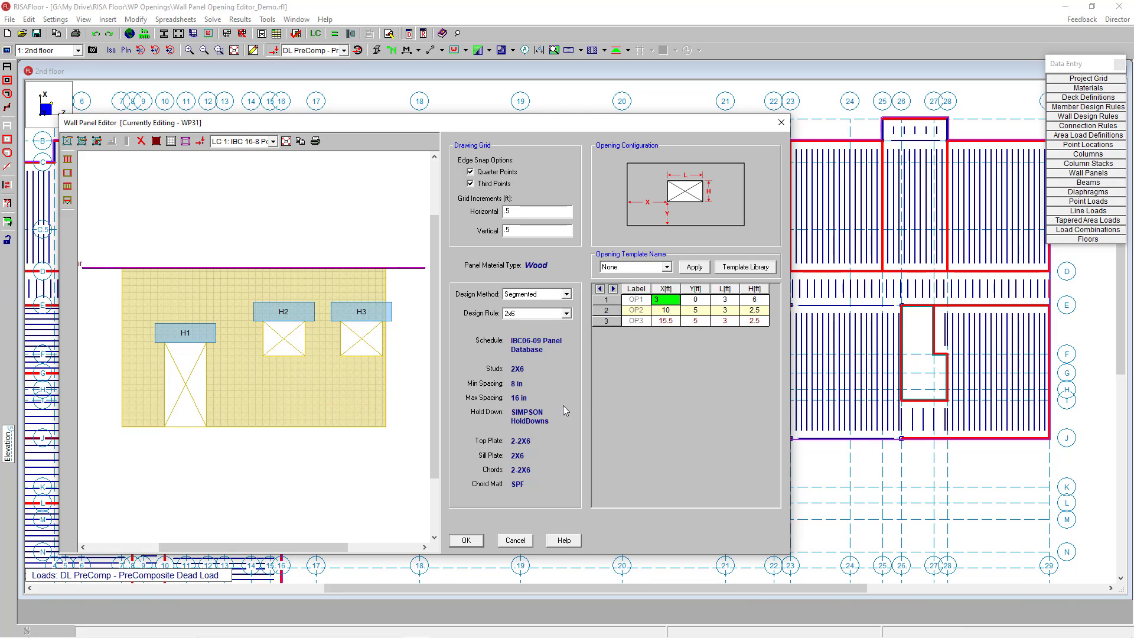
left_click(607, 321)
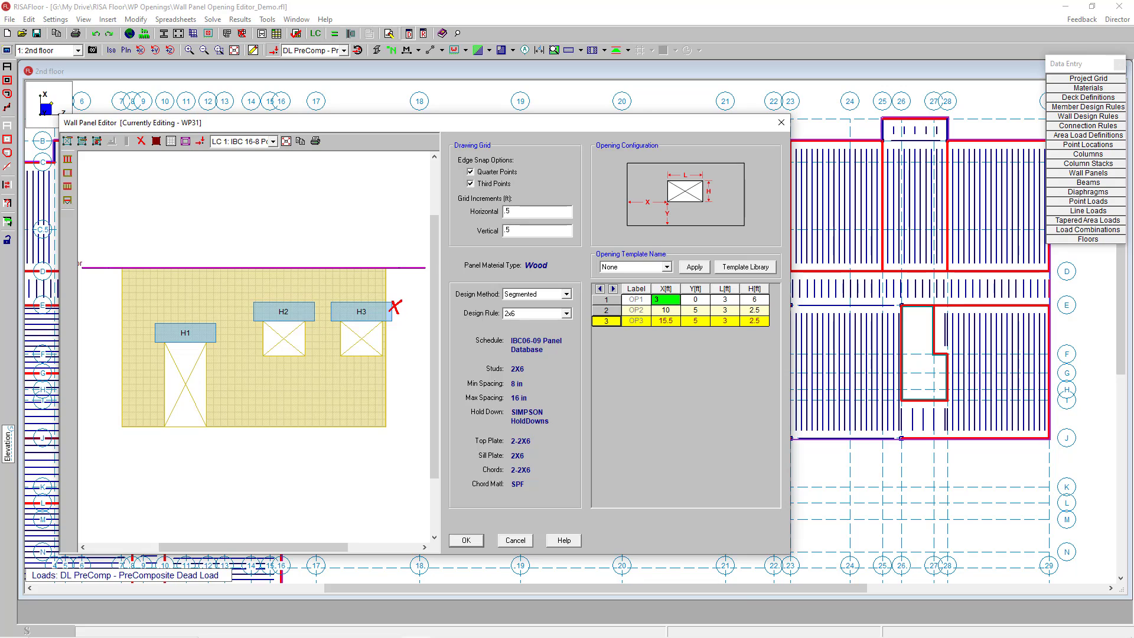
left_click(672, 320)
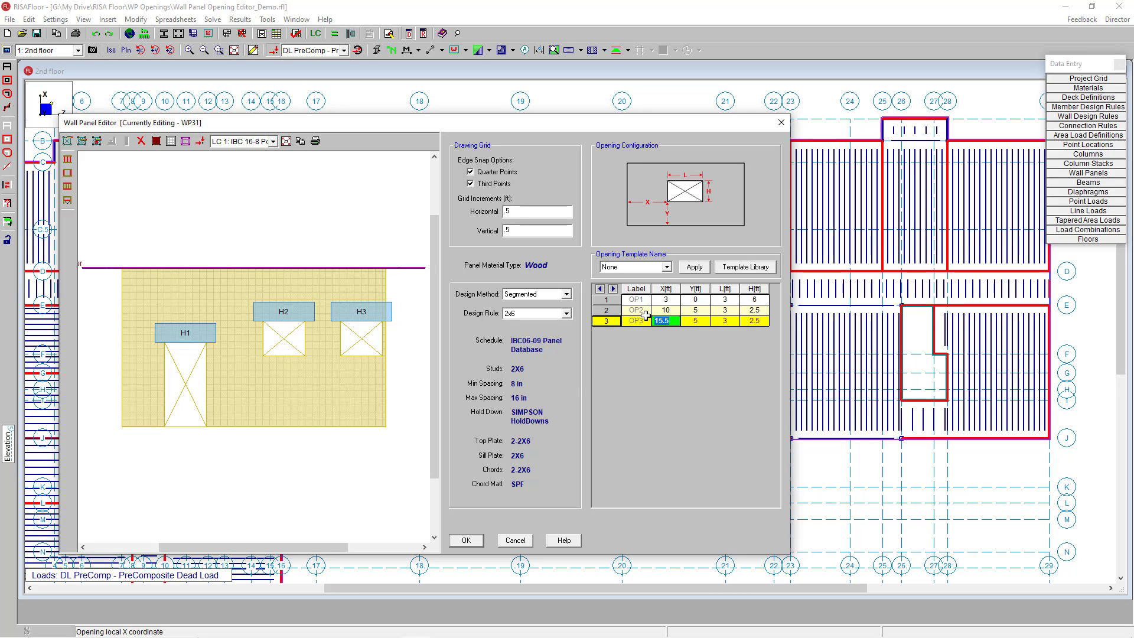
type("14.5")
left_click(704, 321)
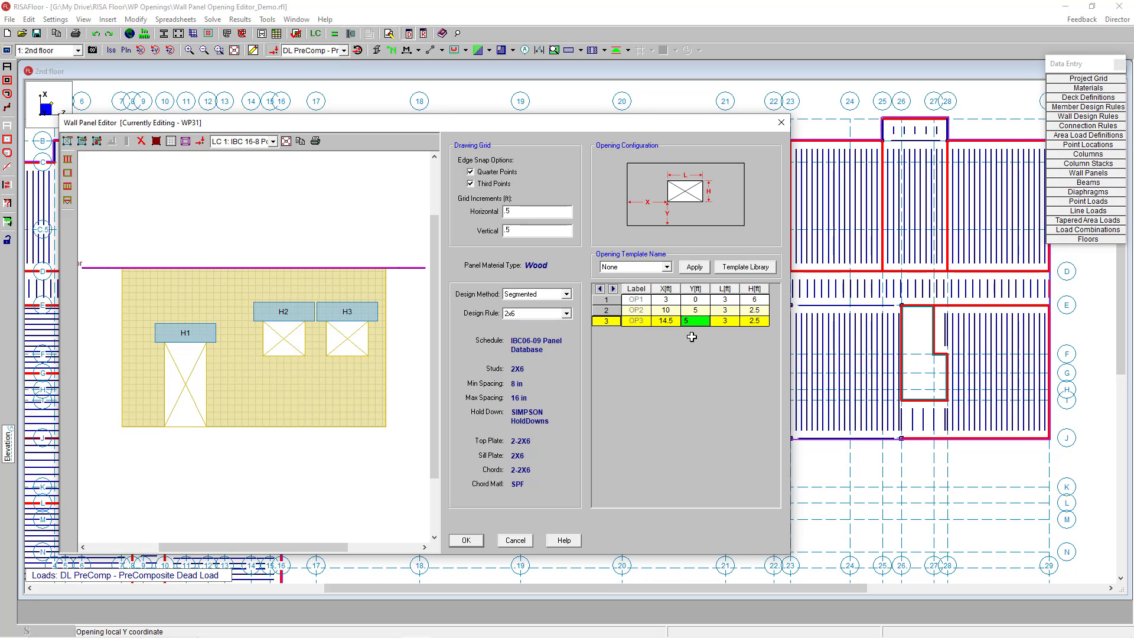
left_click(607, 310)
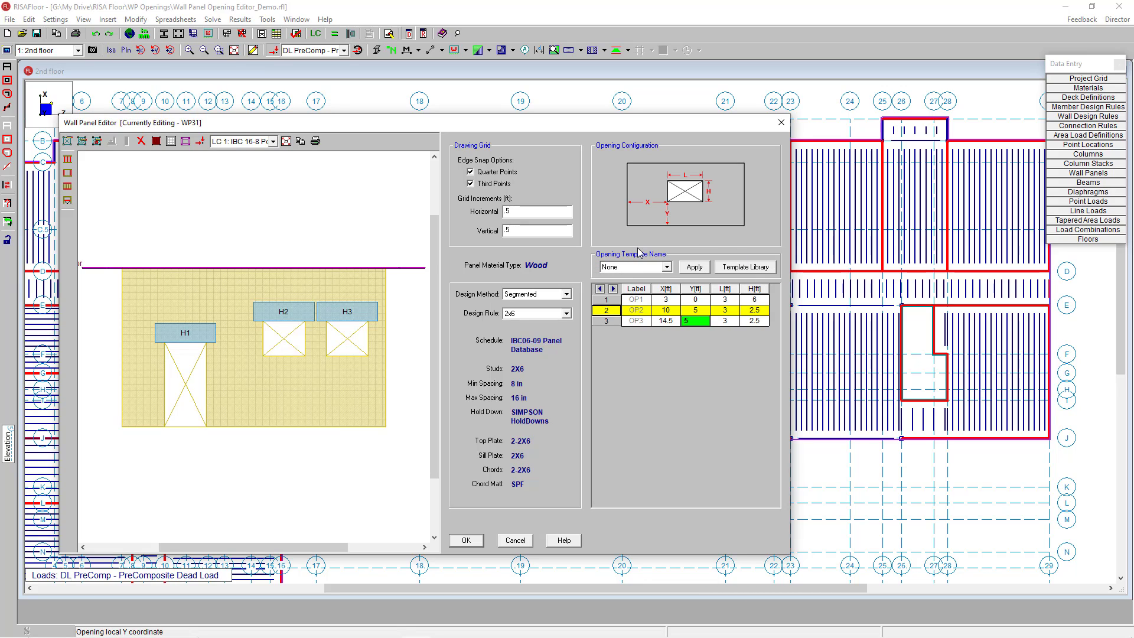
Apply the 'Default - No openings' template to WP31 and confirm erasing its openings
left_click(666, 267)
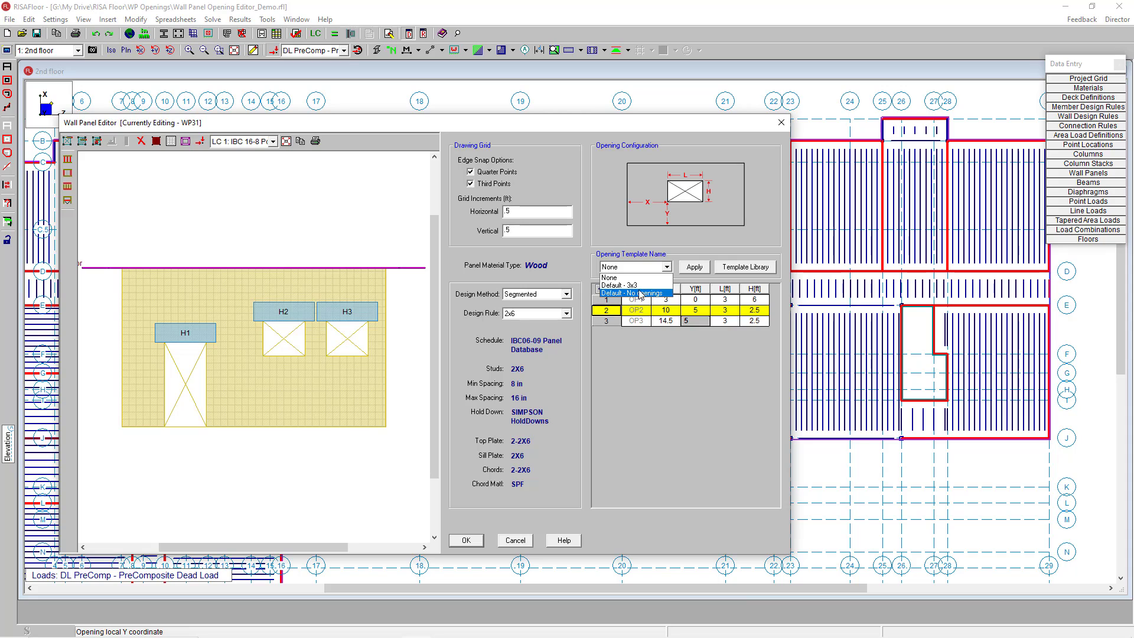
left_click(619, 293)
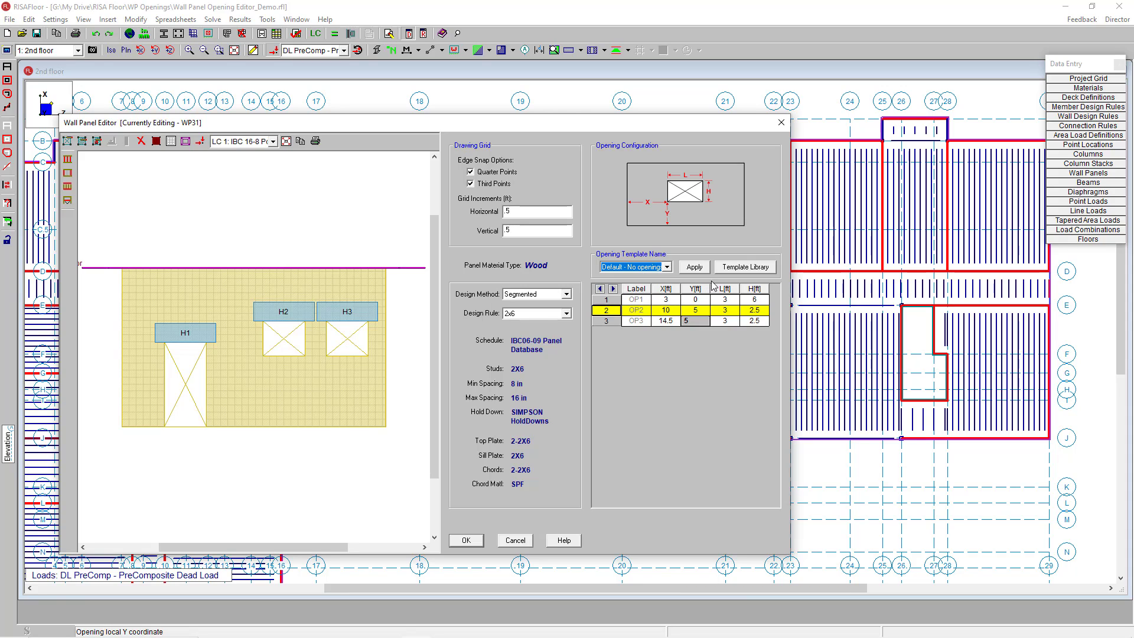
left_click(695, 267)
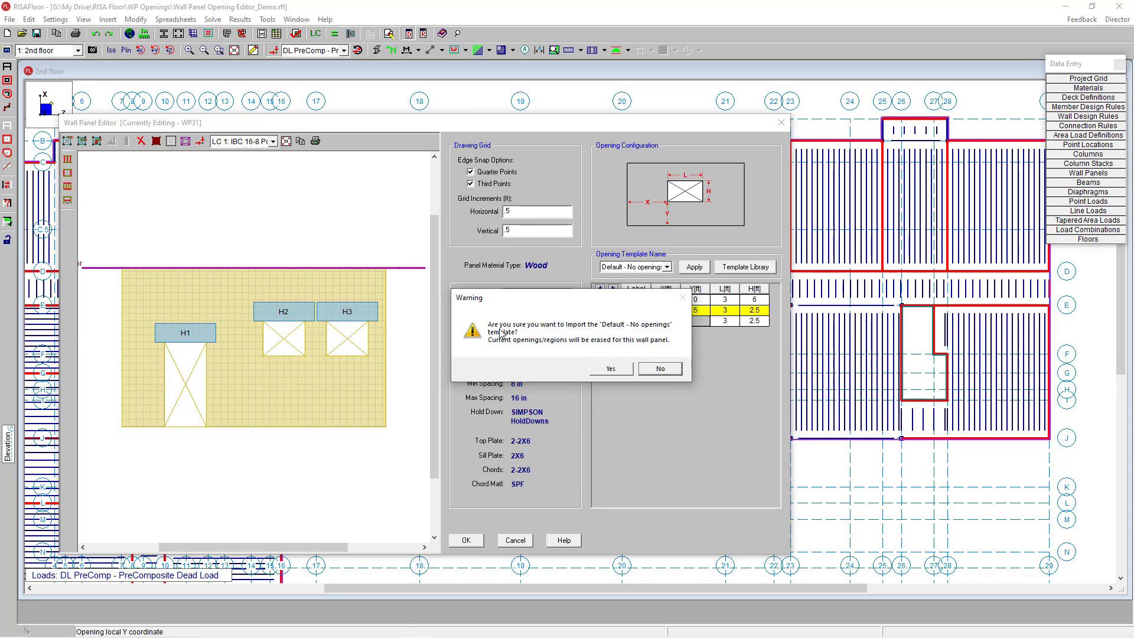
left_click(609, 369)
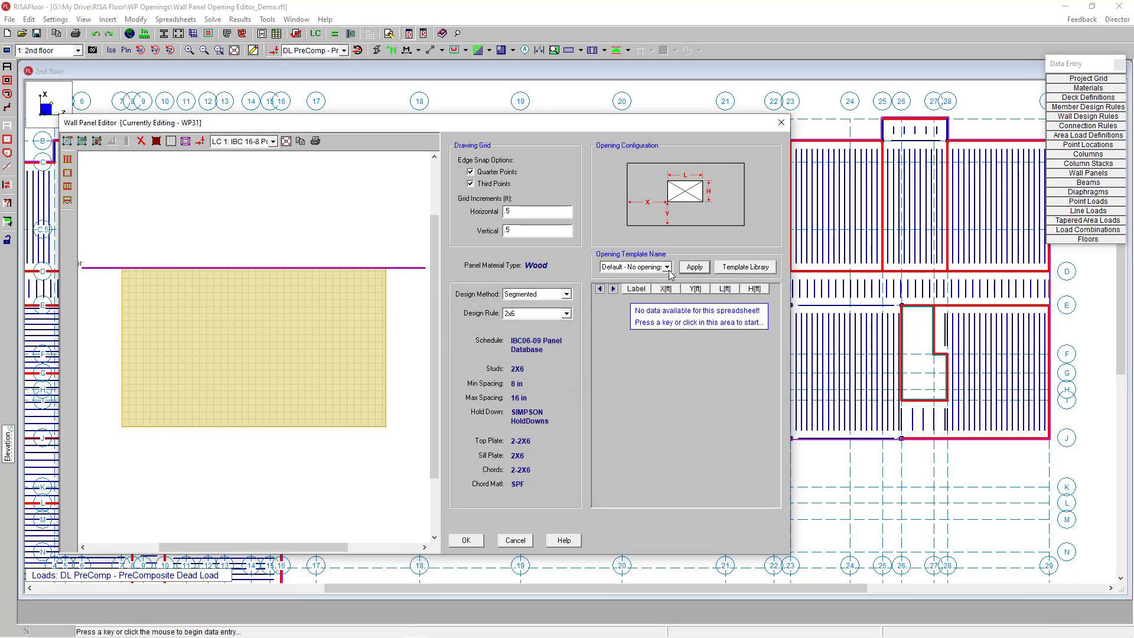
In the Template Library, add a new opening template named 'WP_Demo_Apartments'
left_click(746, 269)
left_click_drag(397, 217, 792, 199)
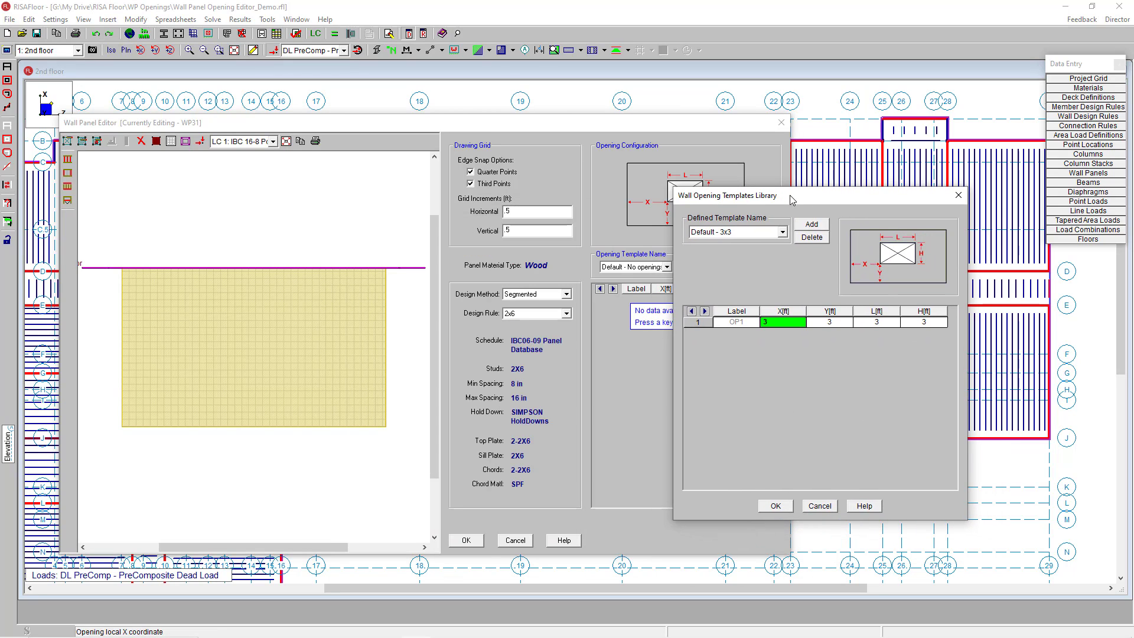
left_click(784, 233)
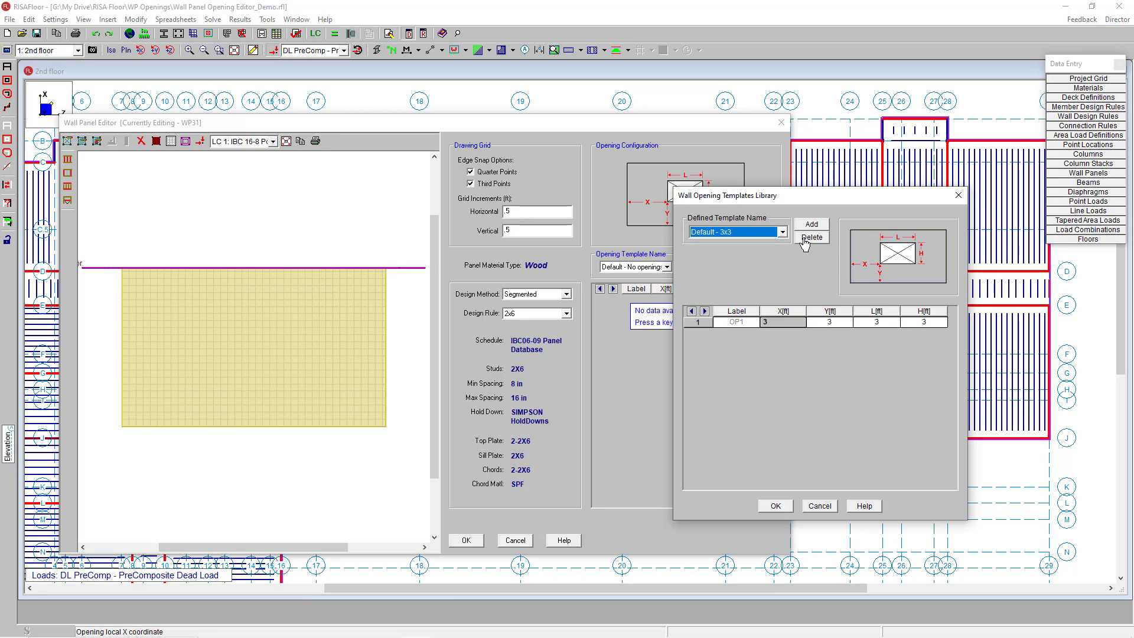
left_click(823, 228)
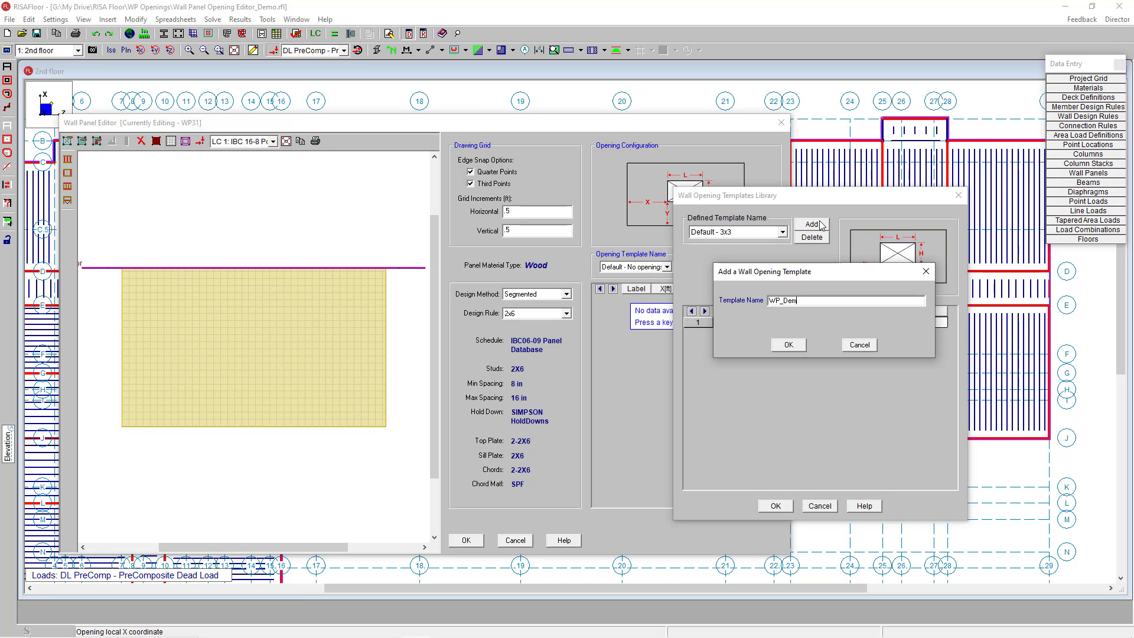
type("WP_Demo_Apartments")
left_click(789, 345)
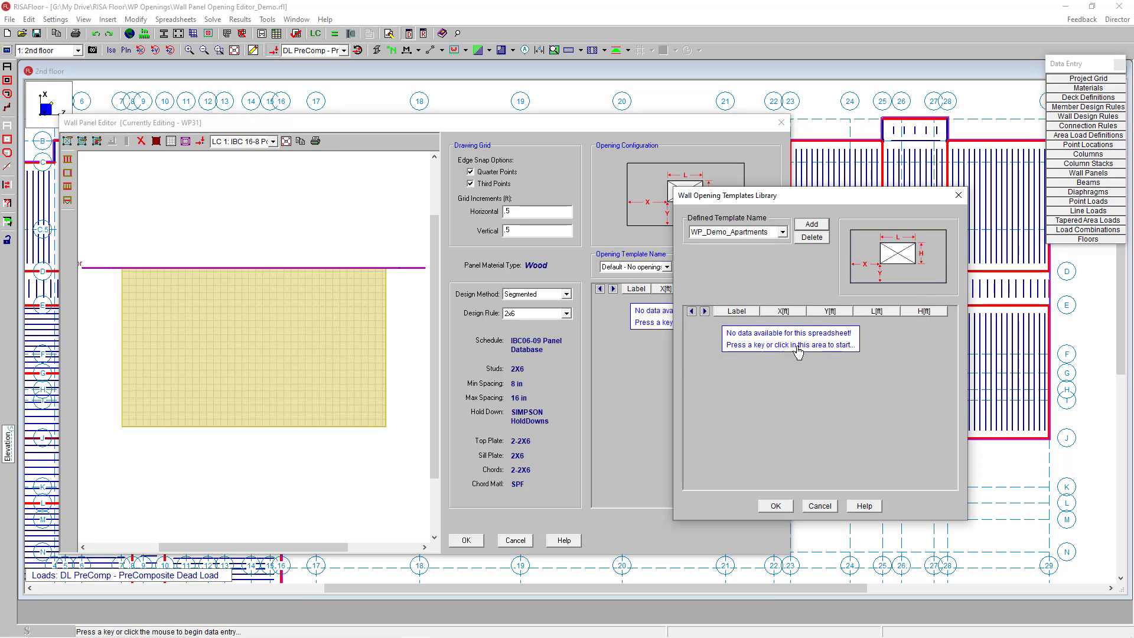
Paste the three copied openings into WP_Demo_Apartments and save the library
left_click(777, 345)
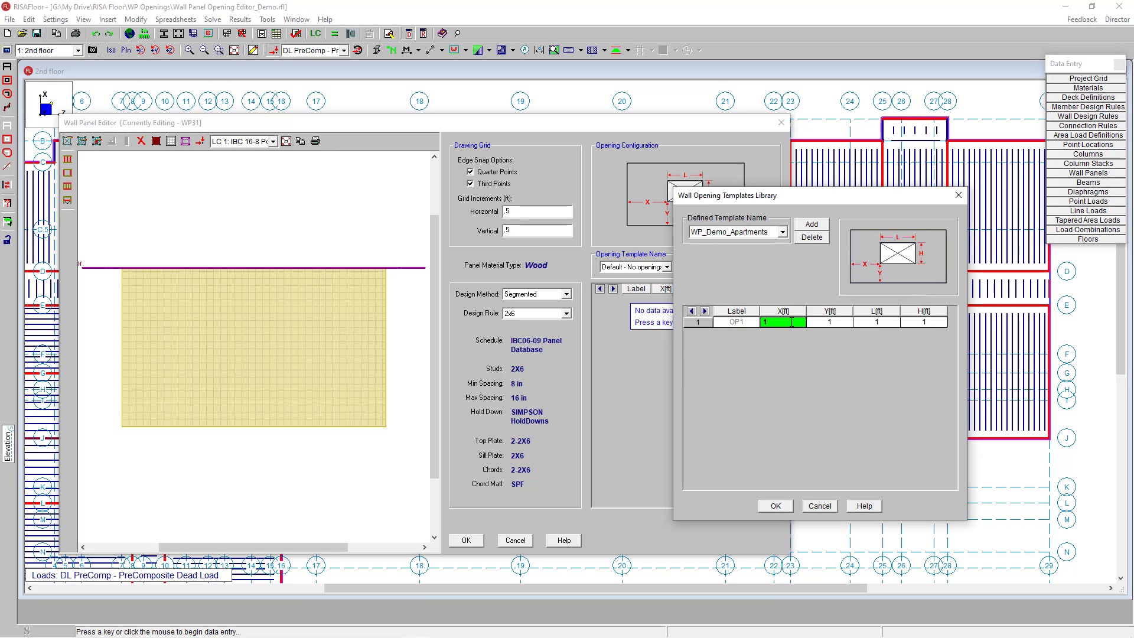
right_click(792, 322)
left_click(816, 446)
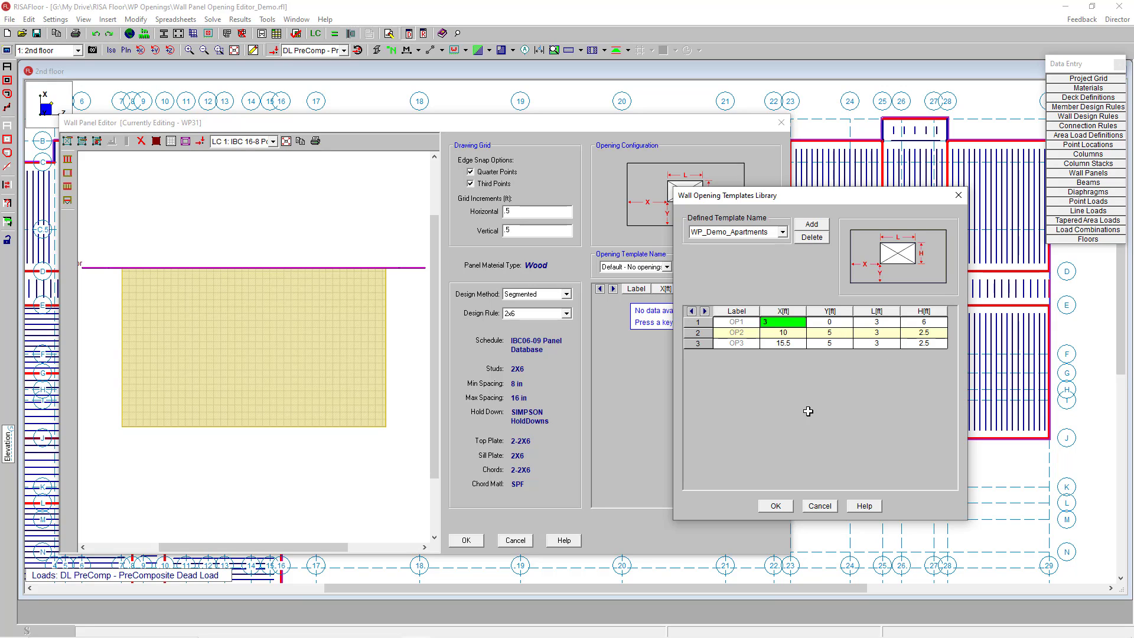
left_click(776, 506)
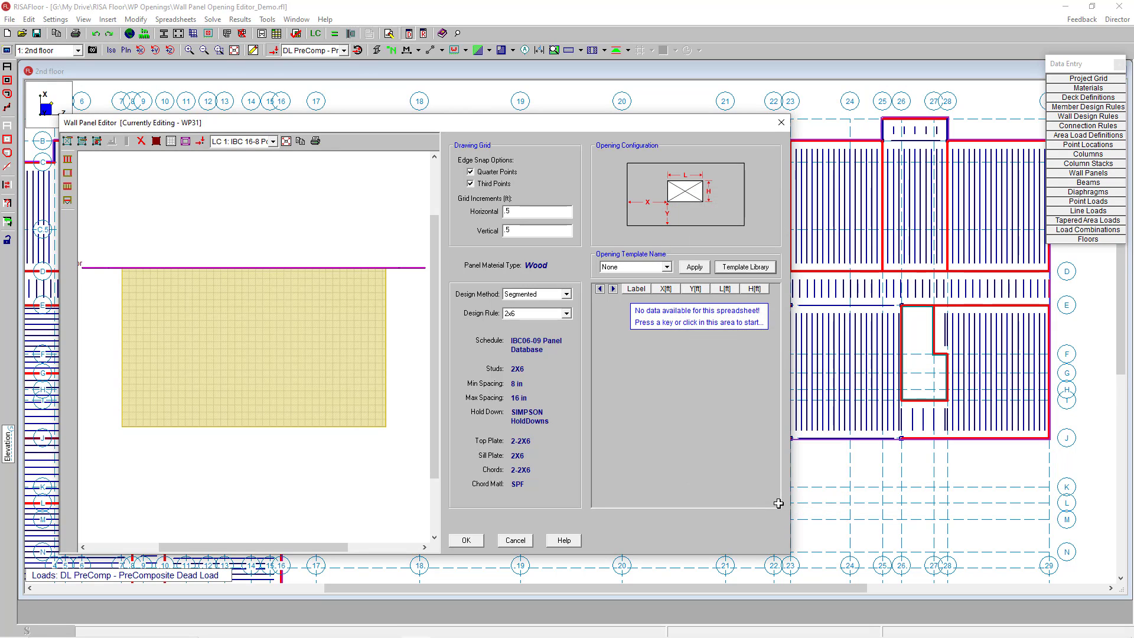
Apply the WP_Demo_Apartments opening template to WP31
left_click(667, 267)
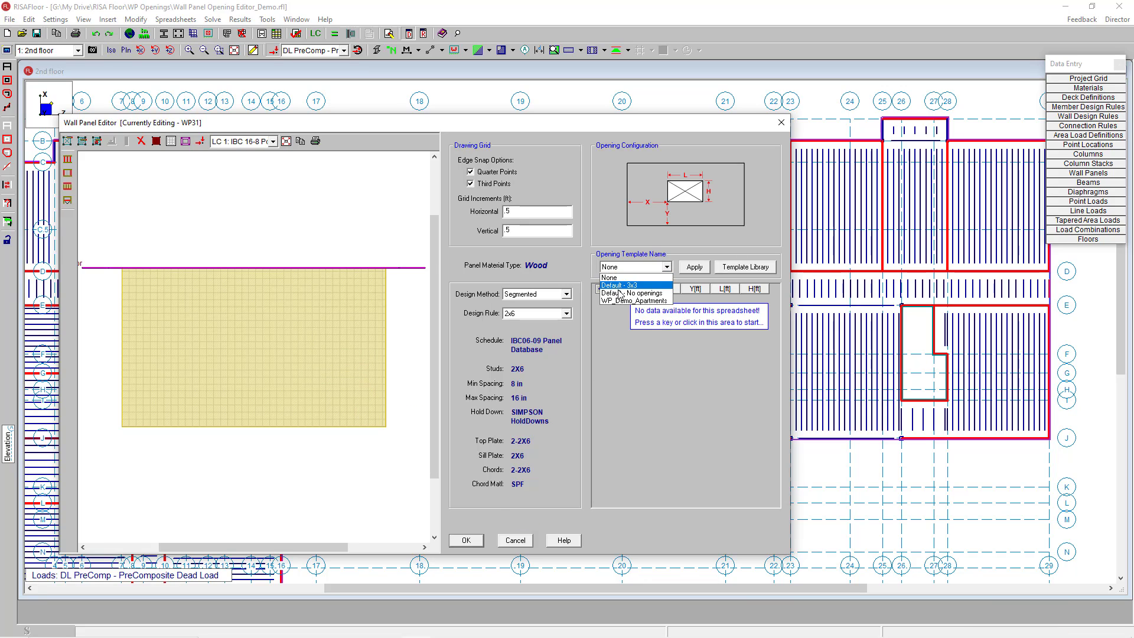
left_click(635, 300)
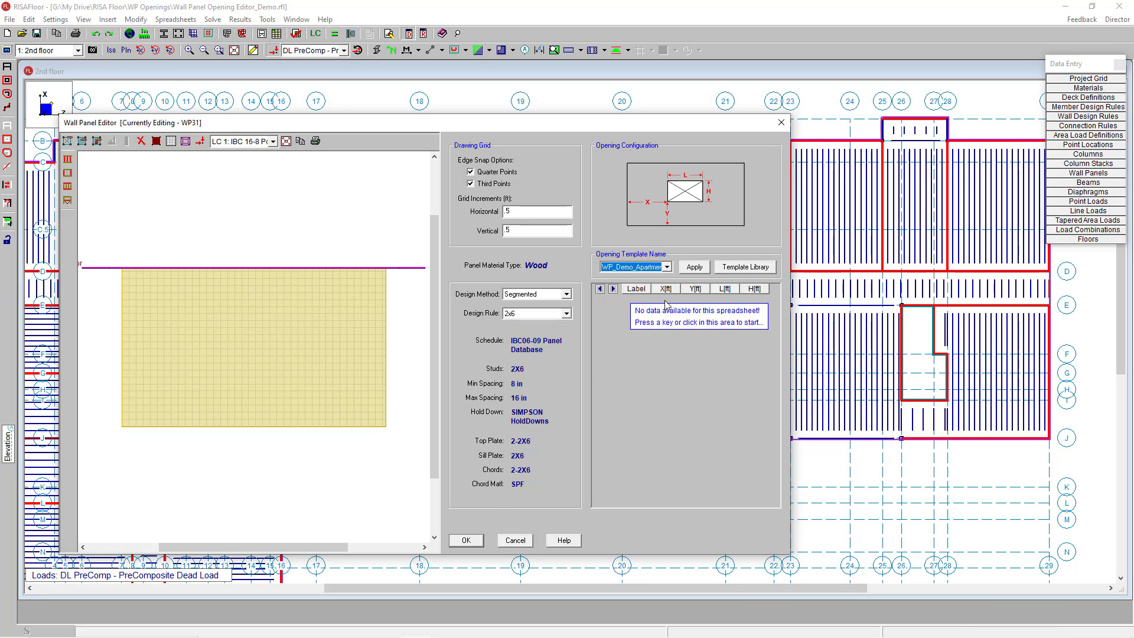
left_click(694, 271)
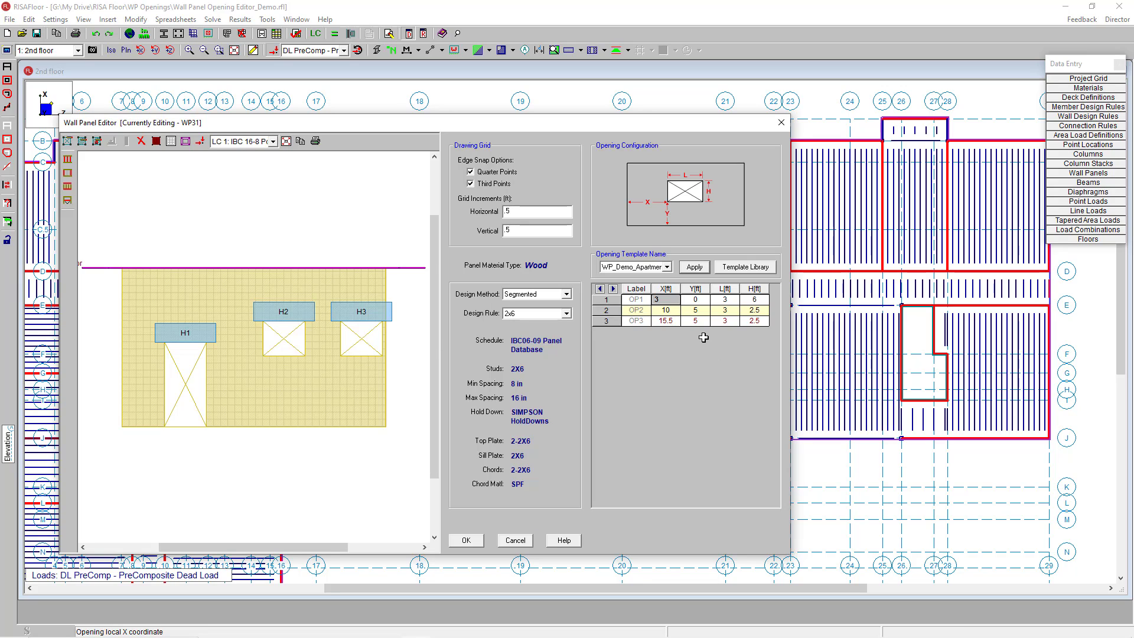
Replace WP31's openings with the 'Default - 3x3' template and accept the panel changes
left_click(667, 267)
left_click(634, 285)
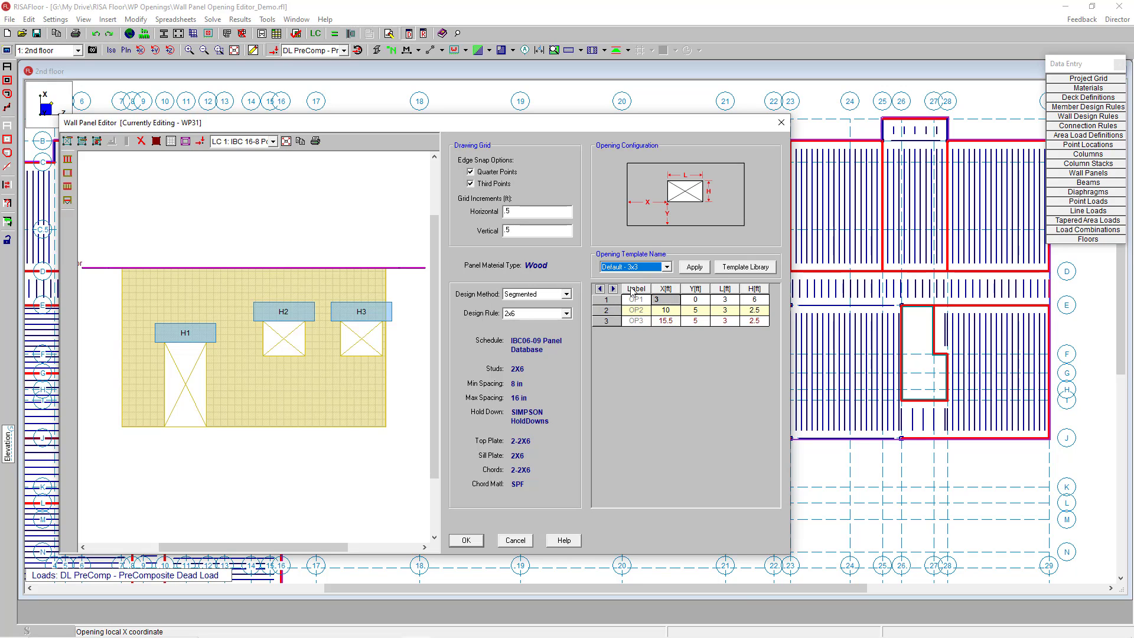
left_click(695, 268)
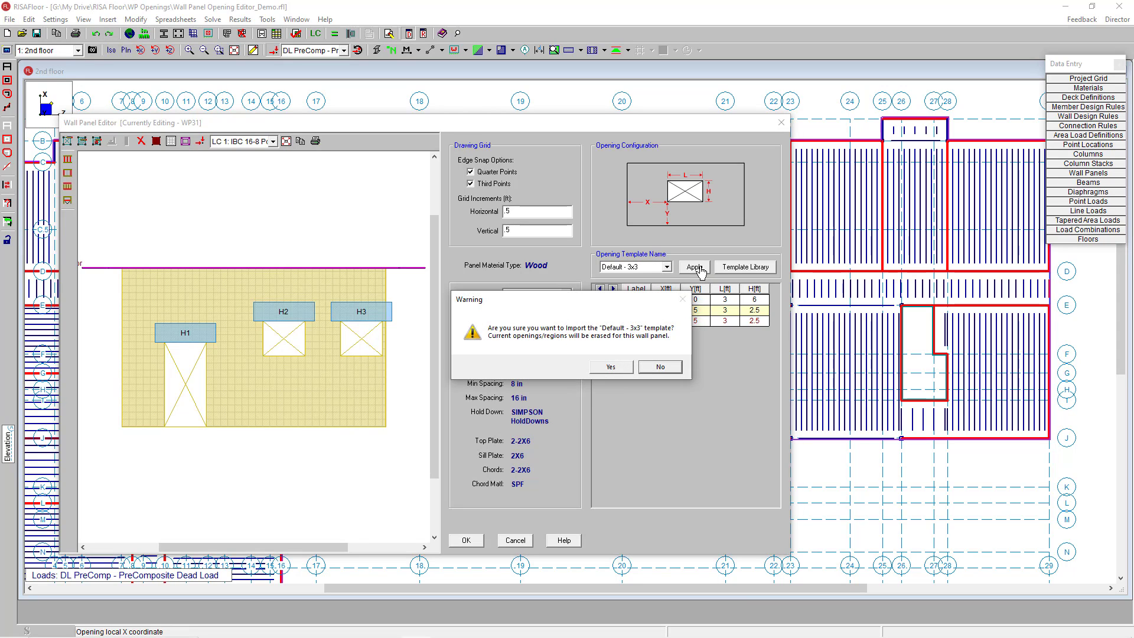
left_click(614, 367)
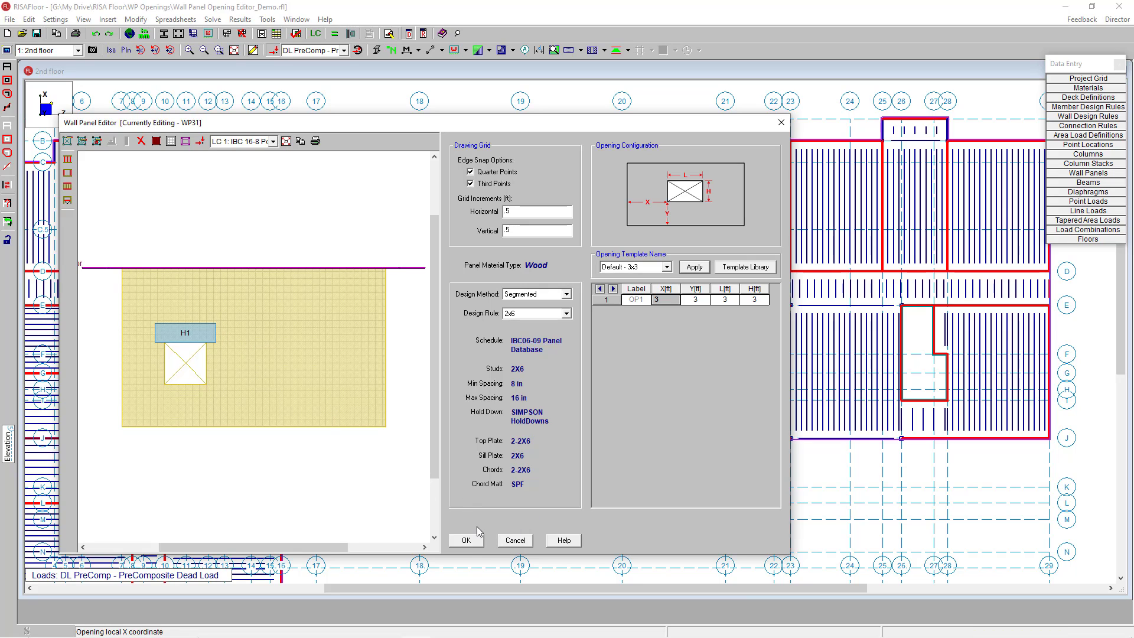
left_click(466, 541)
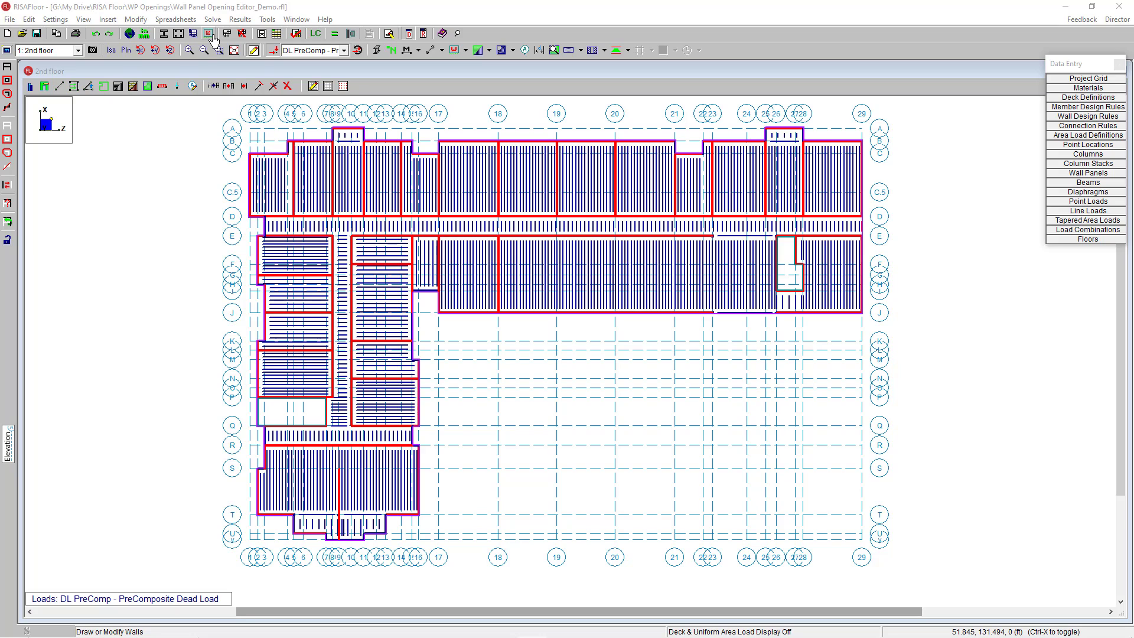
Add a new template, Demo_Aprtments_Exter, and paste the prepared opening rows into it
left_click(210, 36)
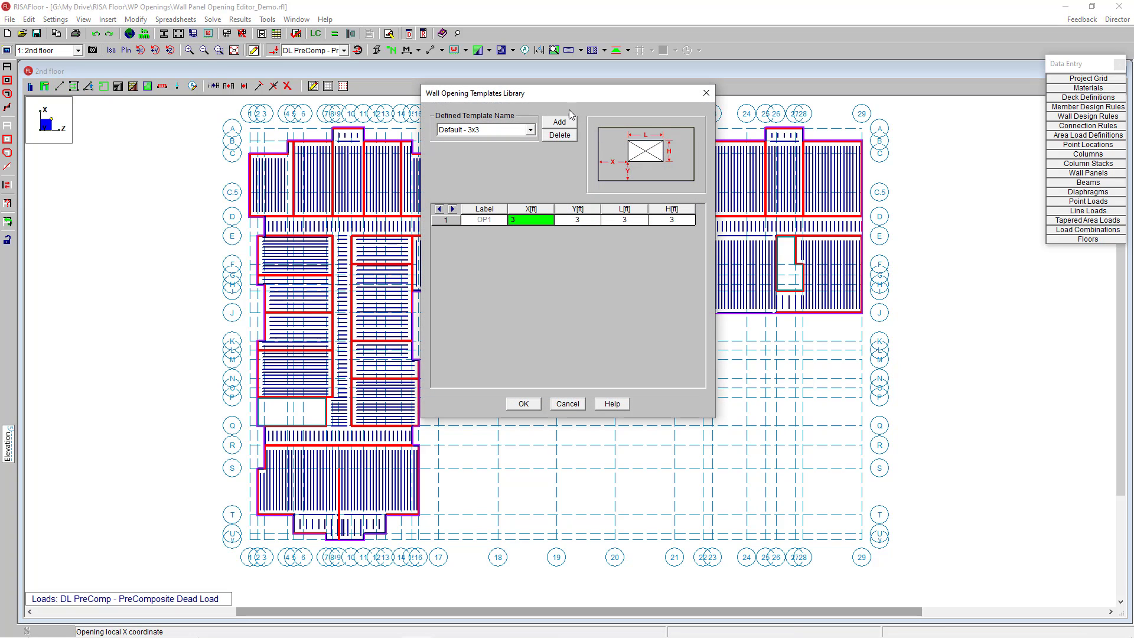
left_click(558, 126)
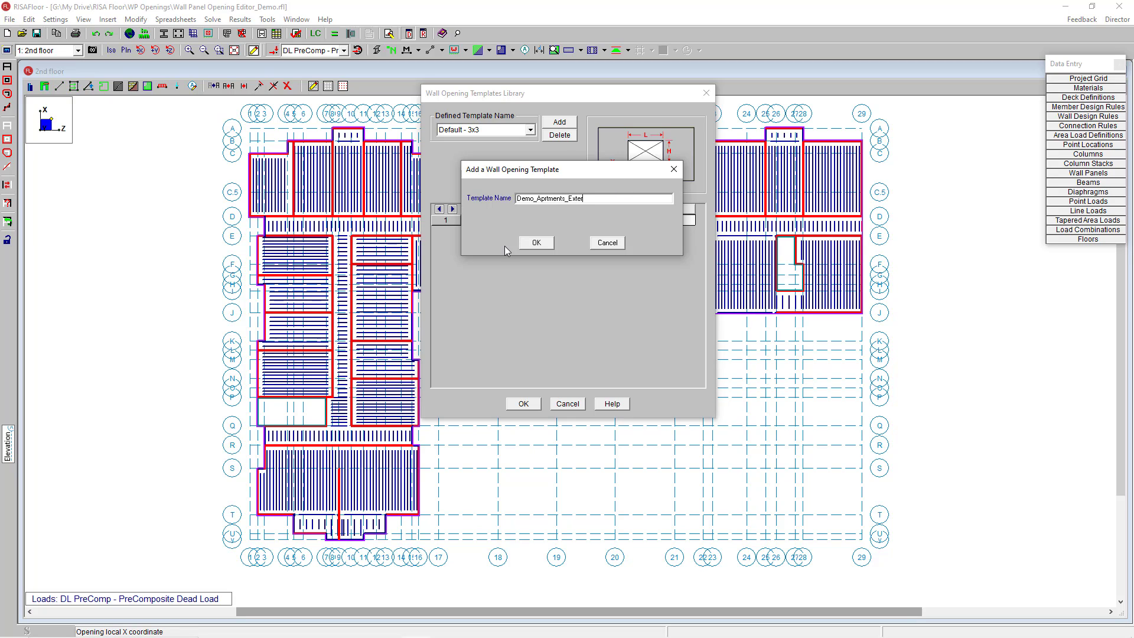
left_click(536, 243)
left_click(538, 243)
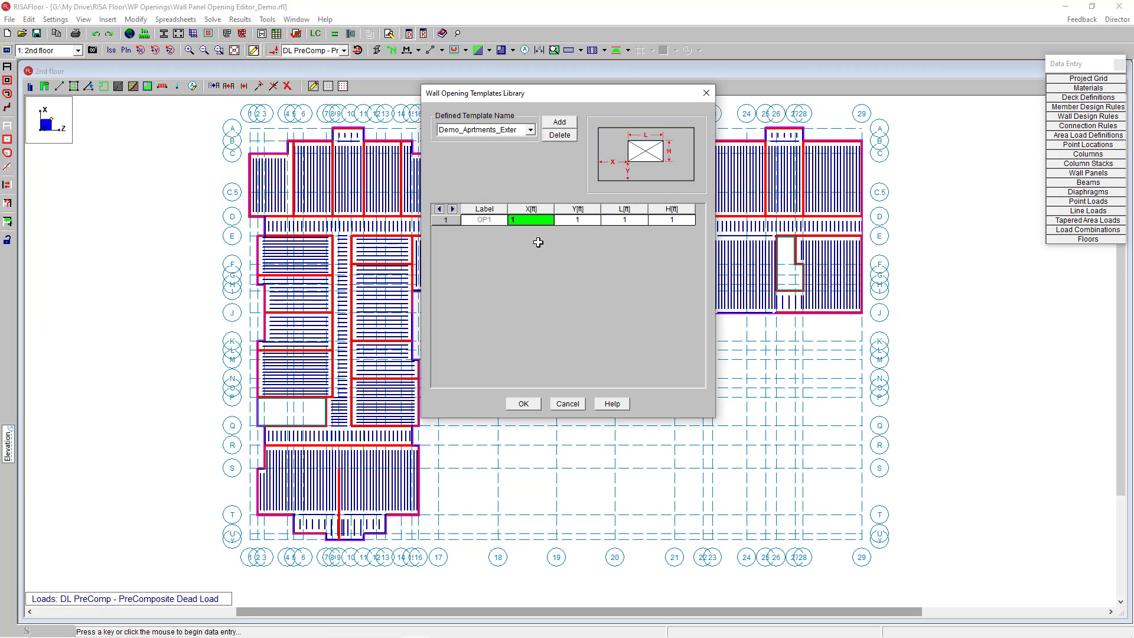
right_click(540, 220)
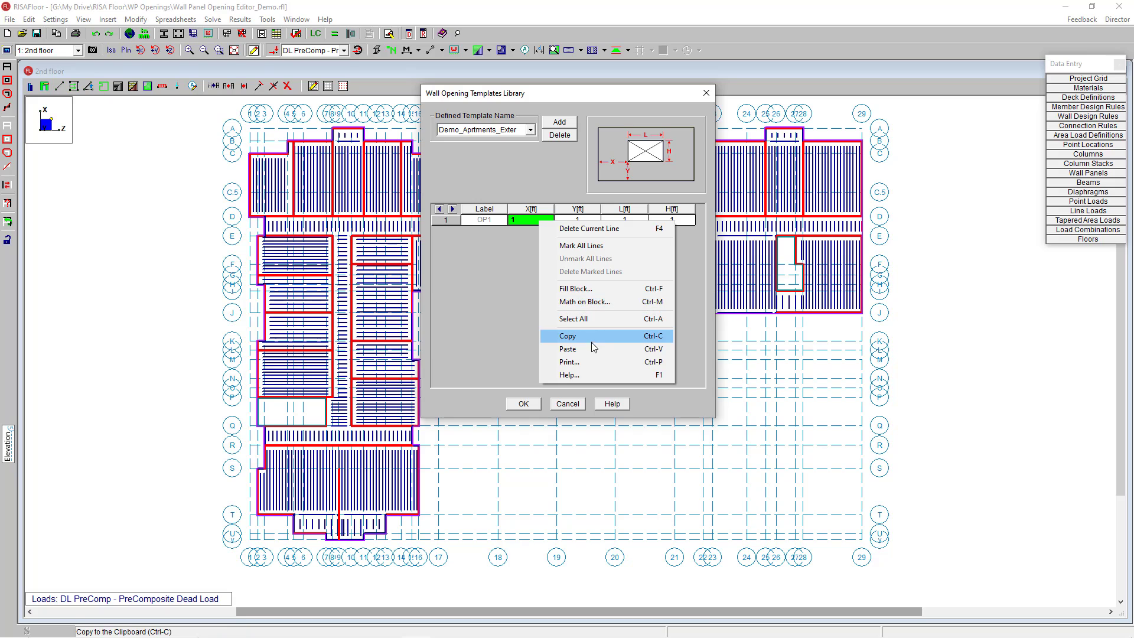
left_click(590, 347)
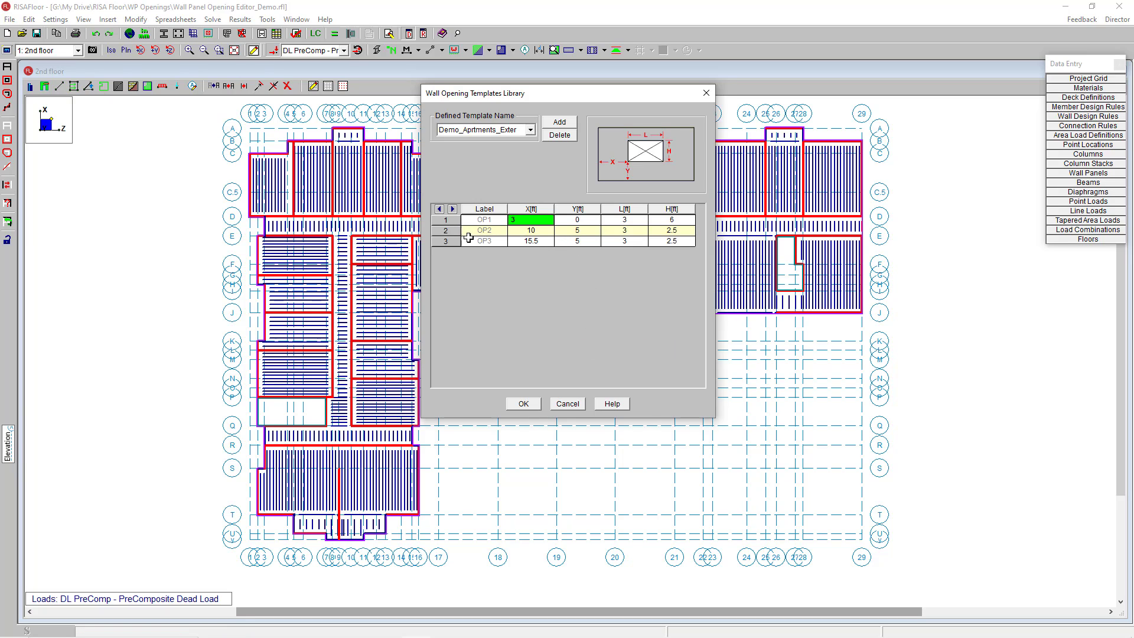
Delete opening OP3 from the template, leaving the door and window, and save the library
left_click(448, 242)
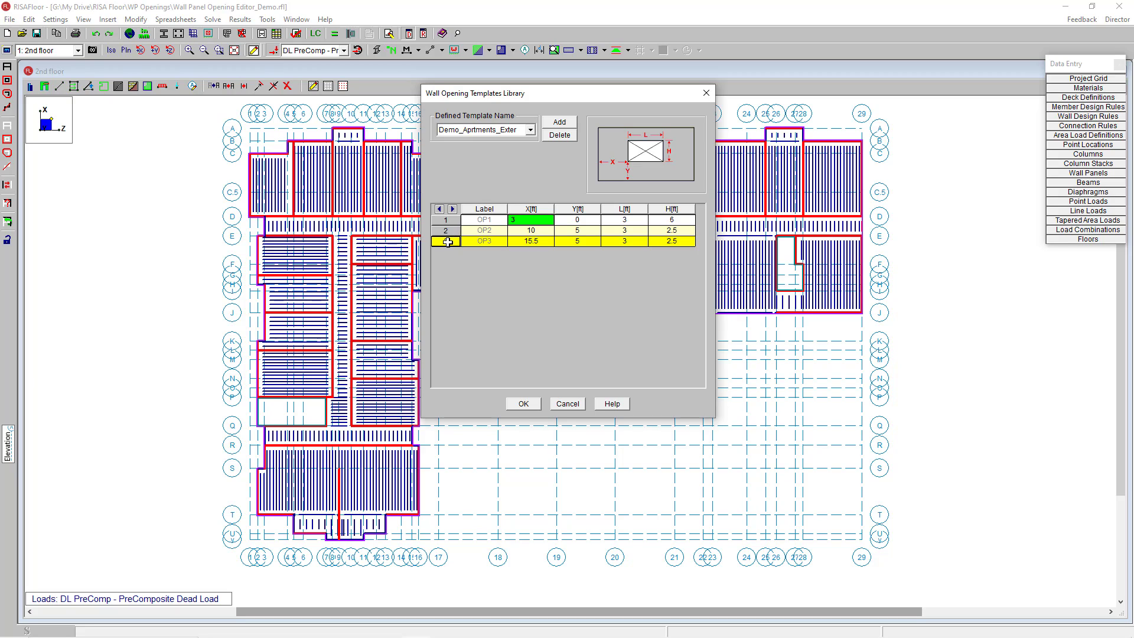
right_click(447, 241)
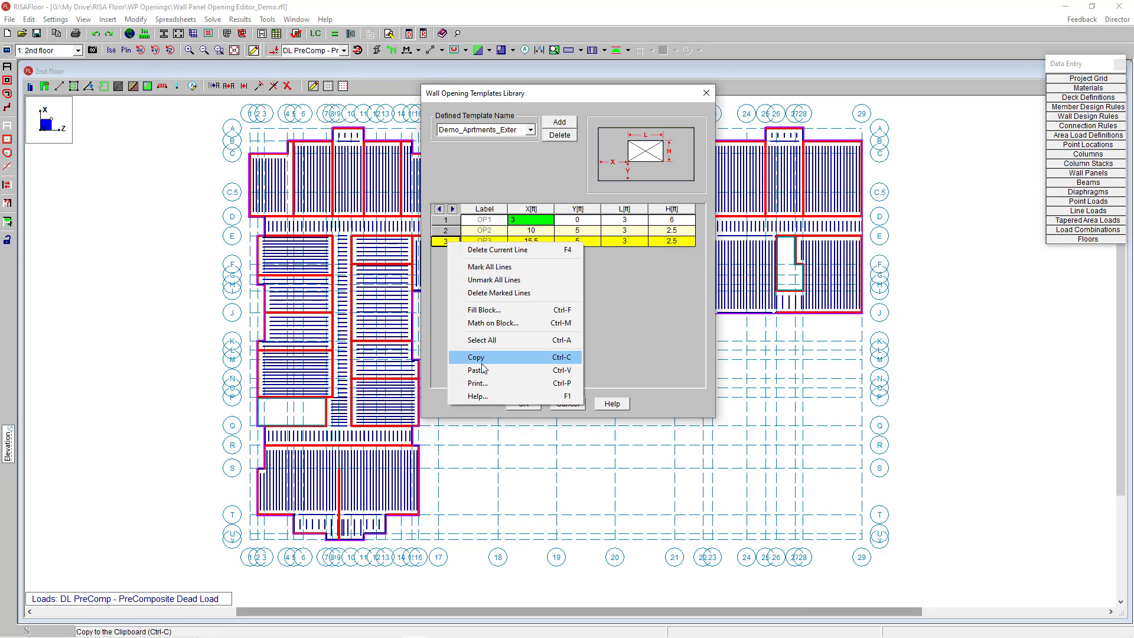
left_click(499, 292)
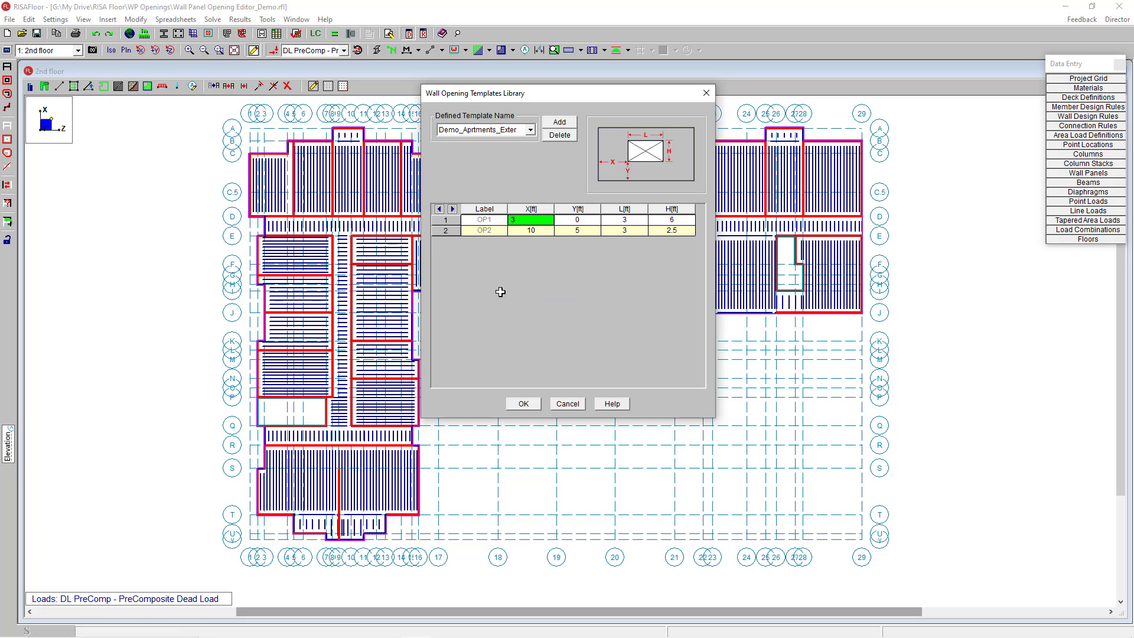
left_click(527, 404)
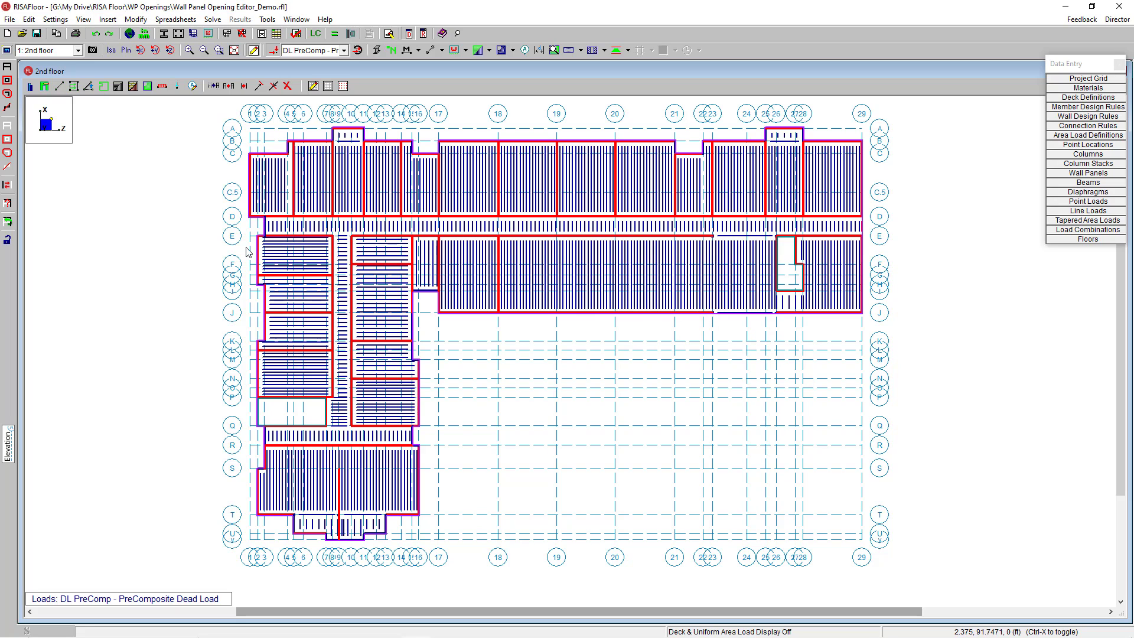
Clear the selection and bring up the Draw Wall Panels options for the grid J wall
left_click(9, 127)
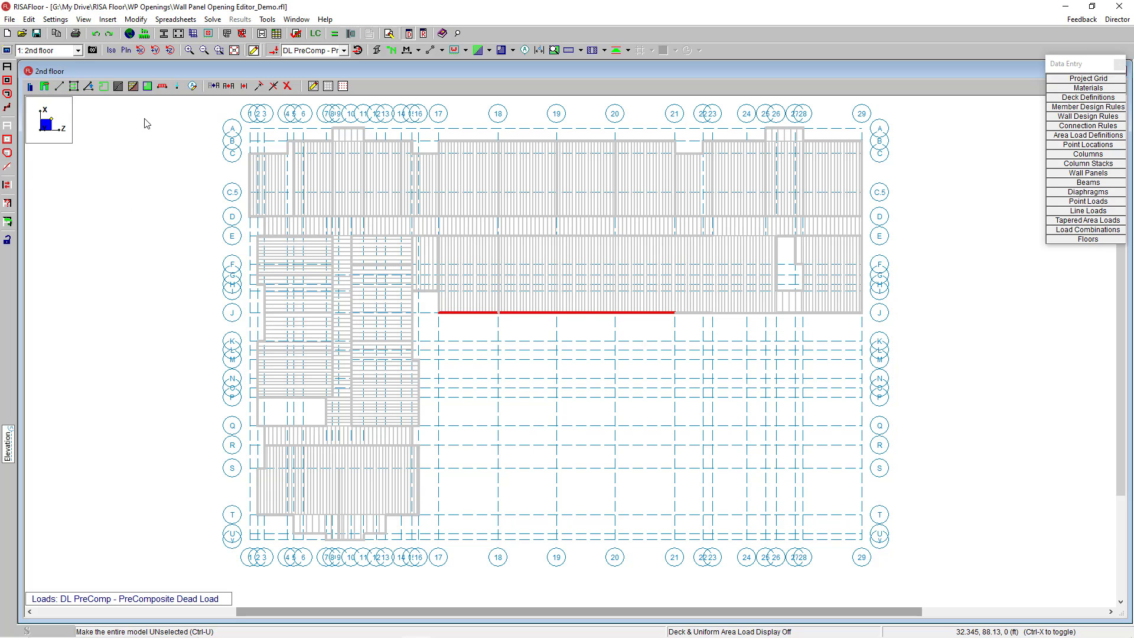
left_click(46, 88)
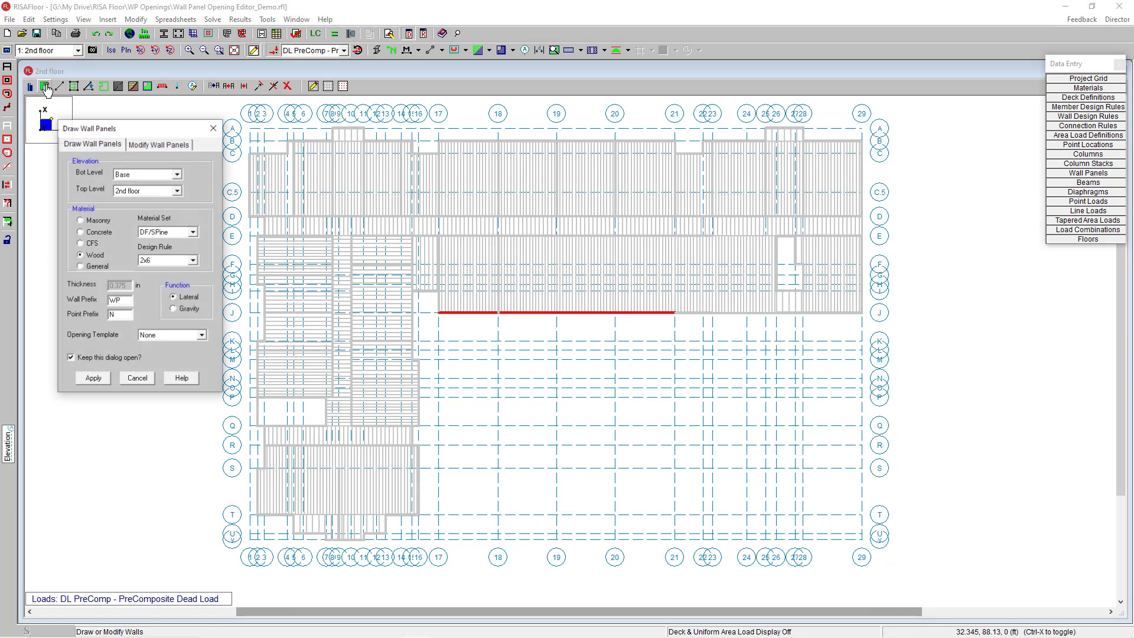
Apply the Demo_Aprtments_Exter opening template to all selected wall panels
left_click(176, 145)
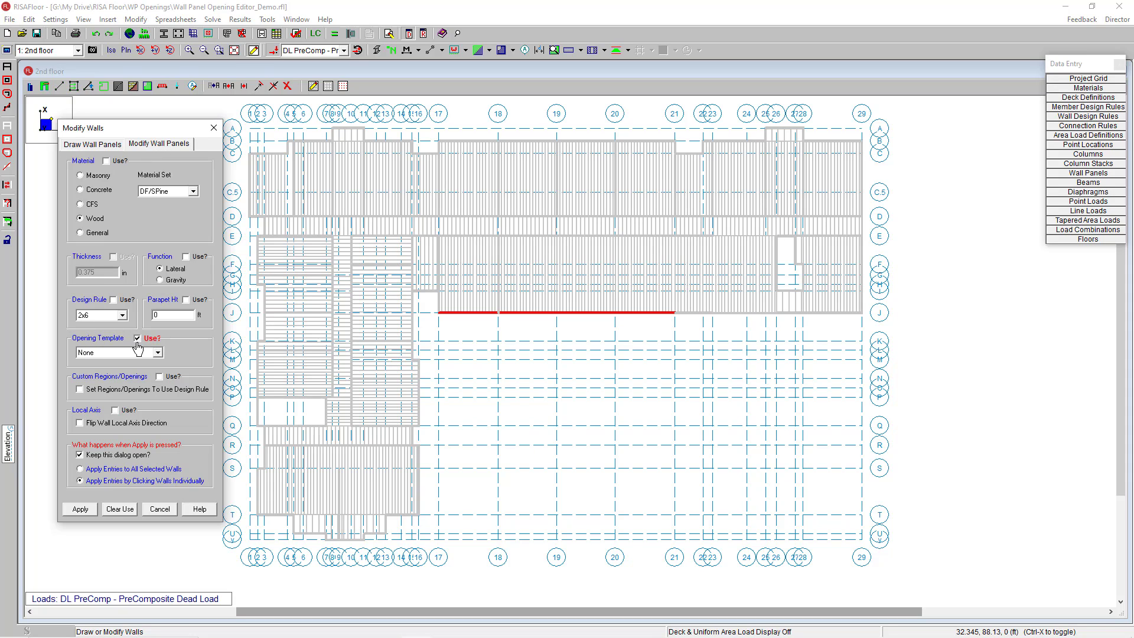
left_click(138, 340)
left_click(158, 353)
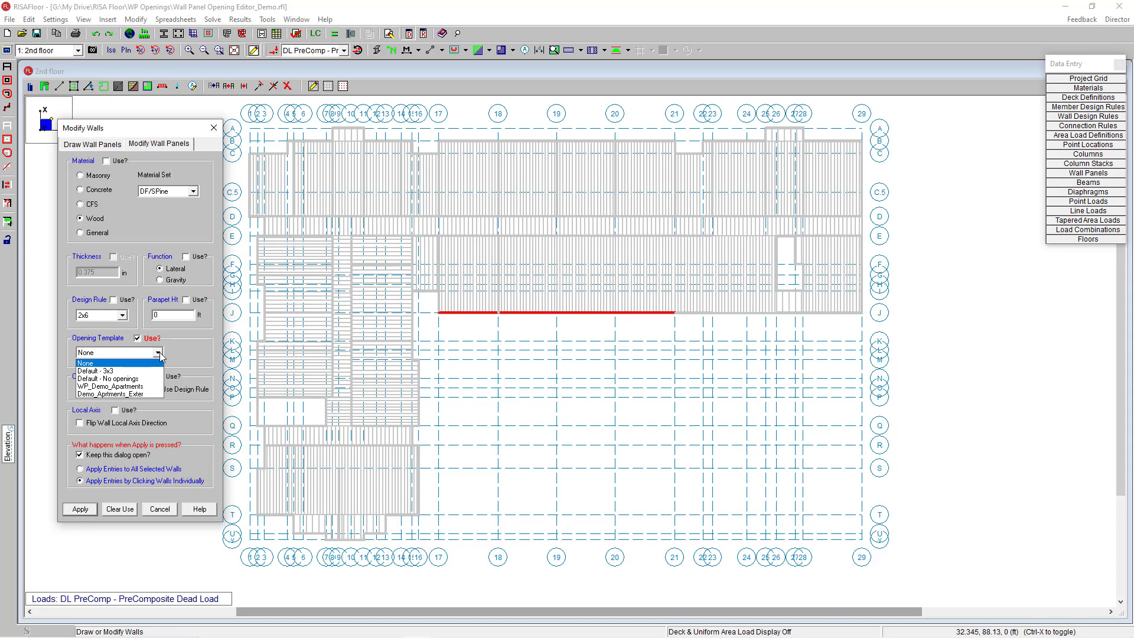
left_click(148, 395)
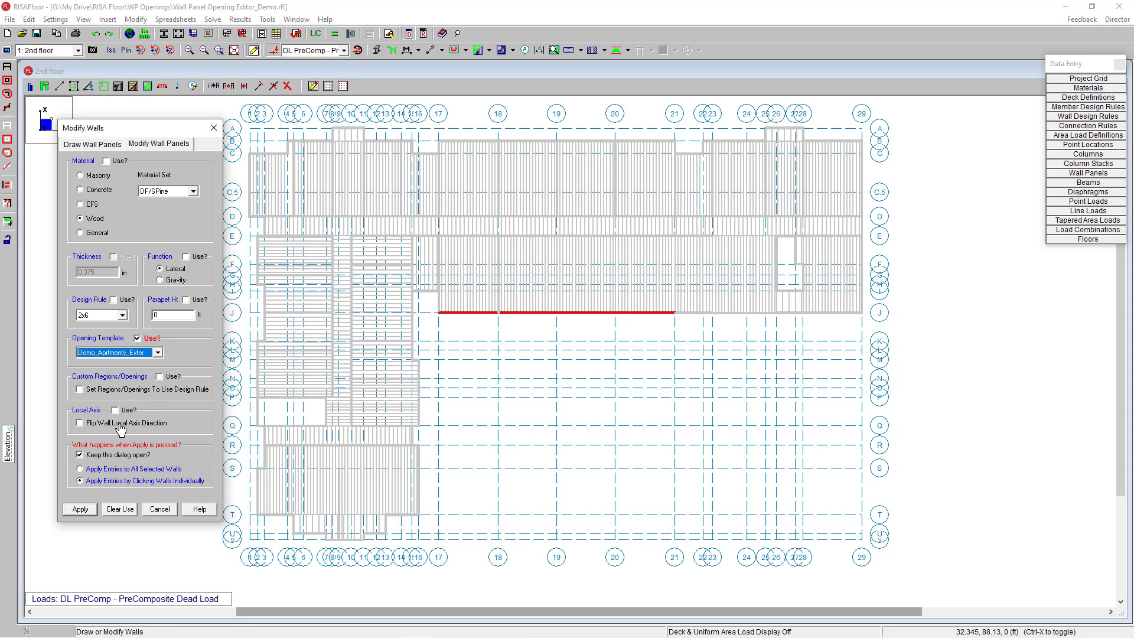
left_click(81, 470)
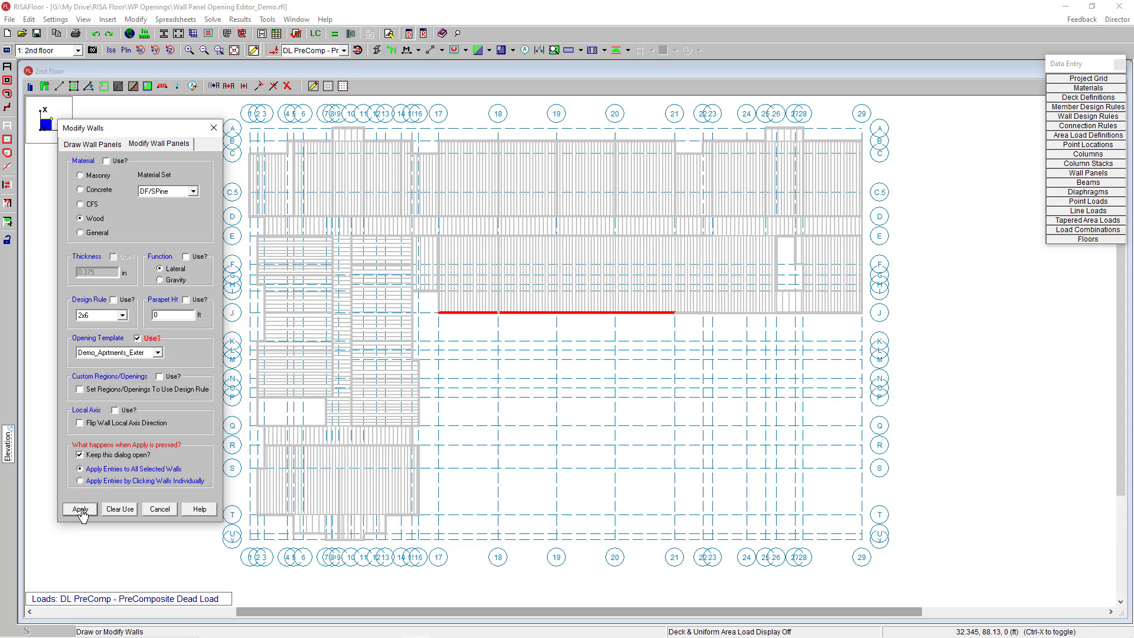
left_click(81, 509)
left_click(90, 144)
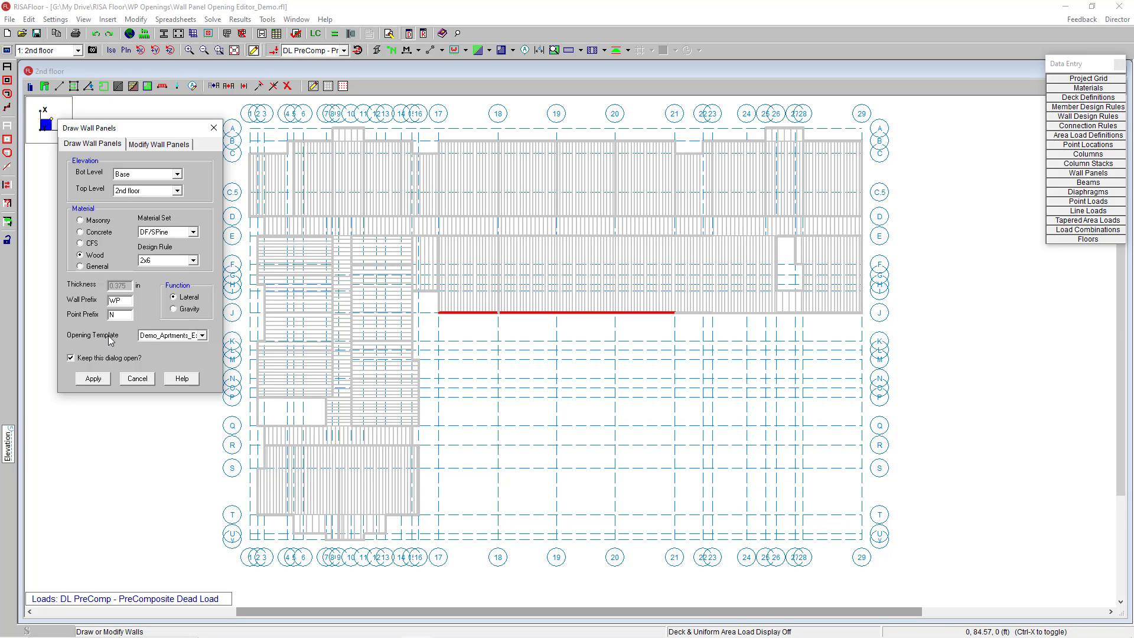
Draw a new wall from 18/Q to 21/Q using the Demo_Aprtments_Exter opening template
left_click(202, 336)
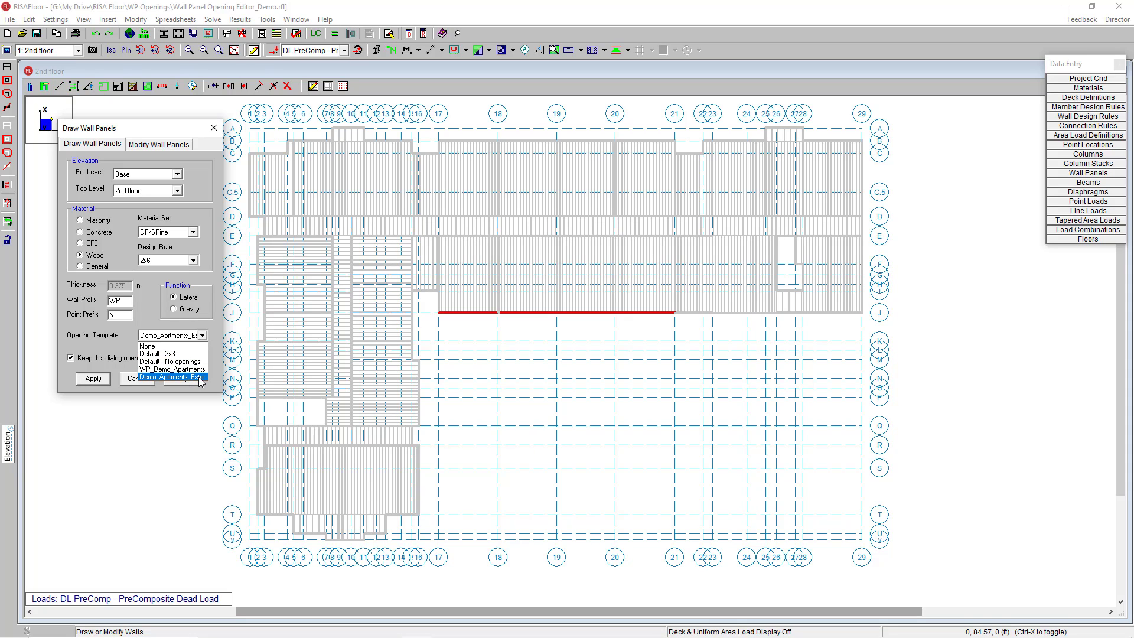
left_click(200, 378)
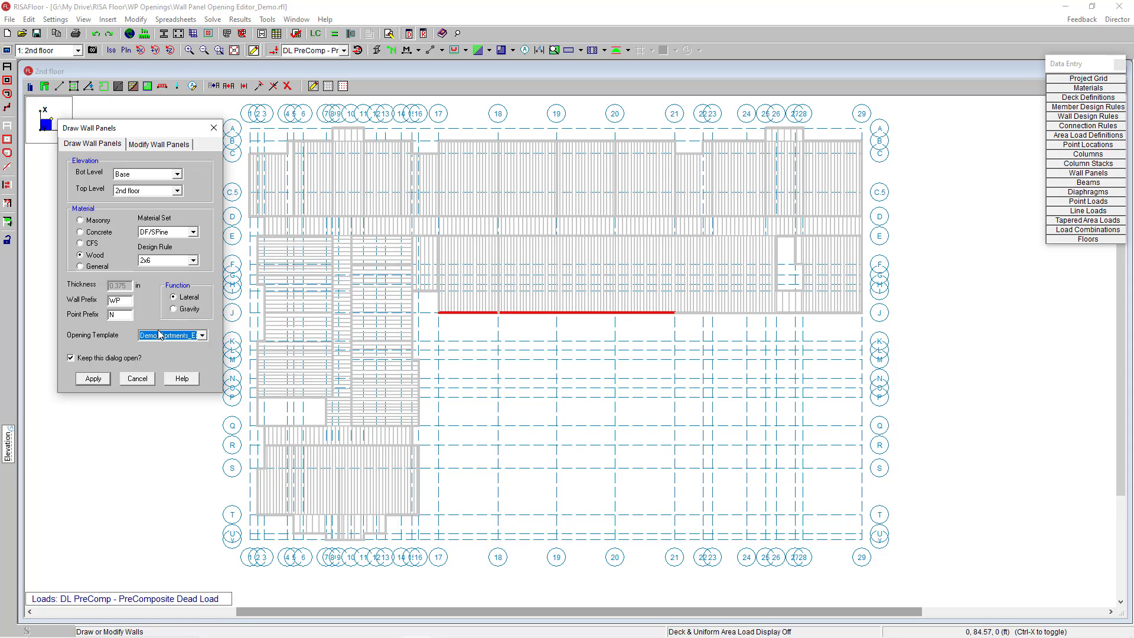
left_click(95, 379)
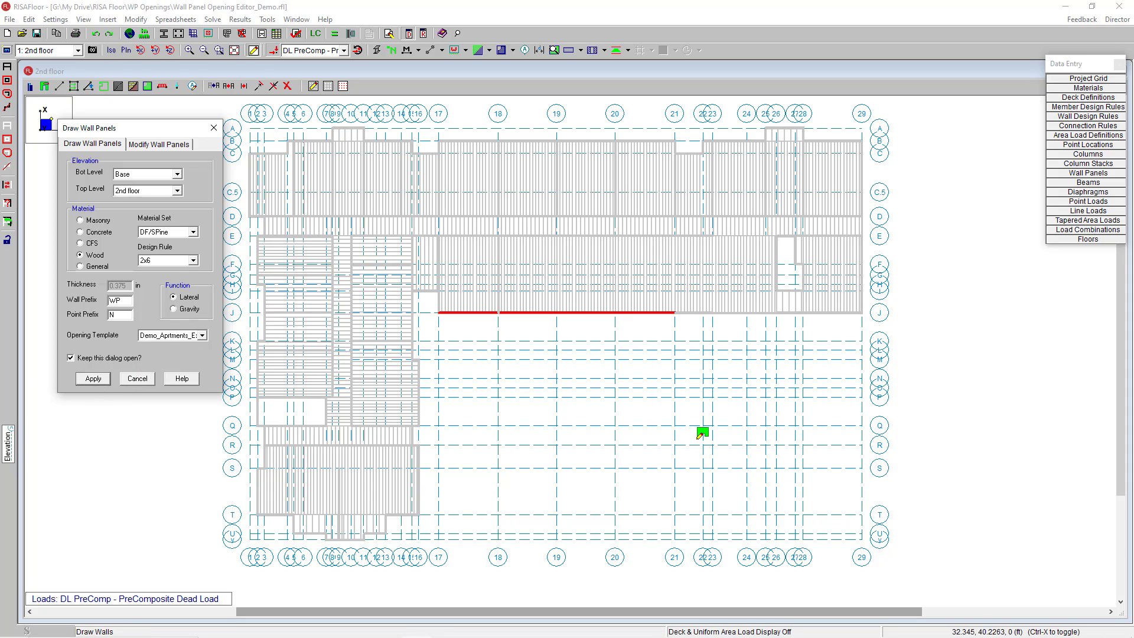
left_click(498, 426)
left_click(674, 424)
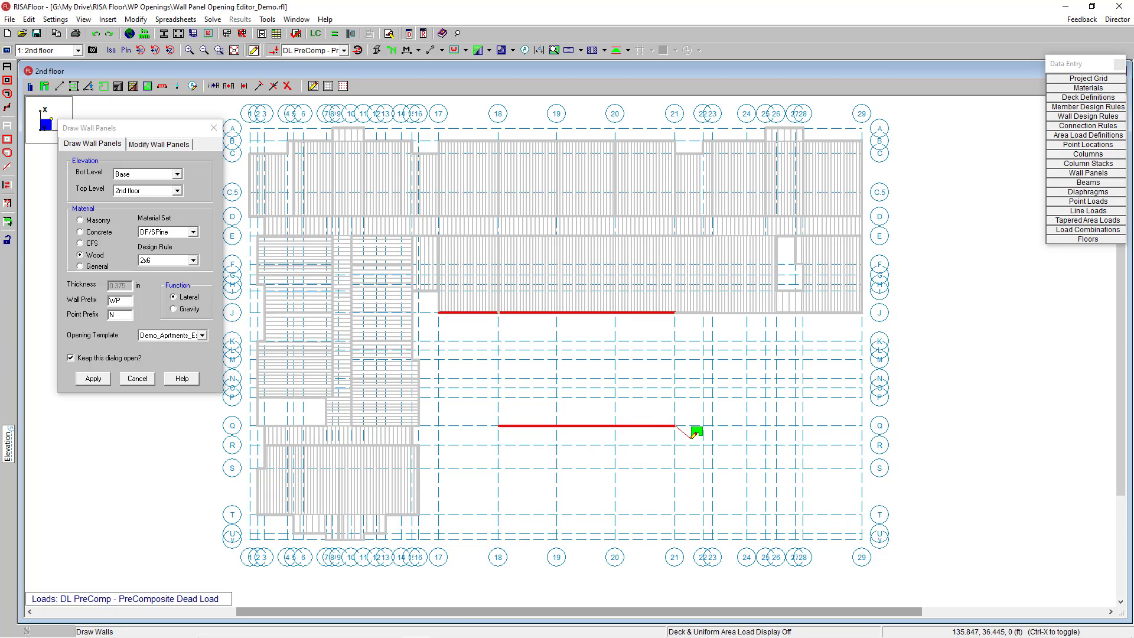
right_click(696, 433)
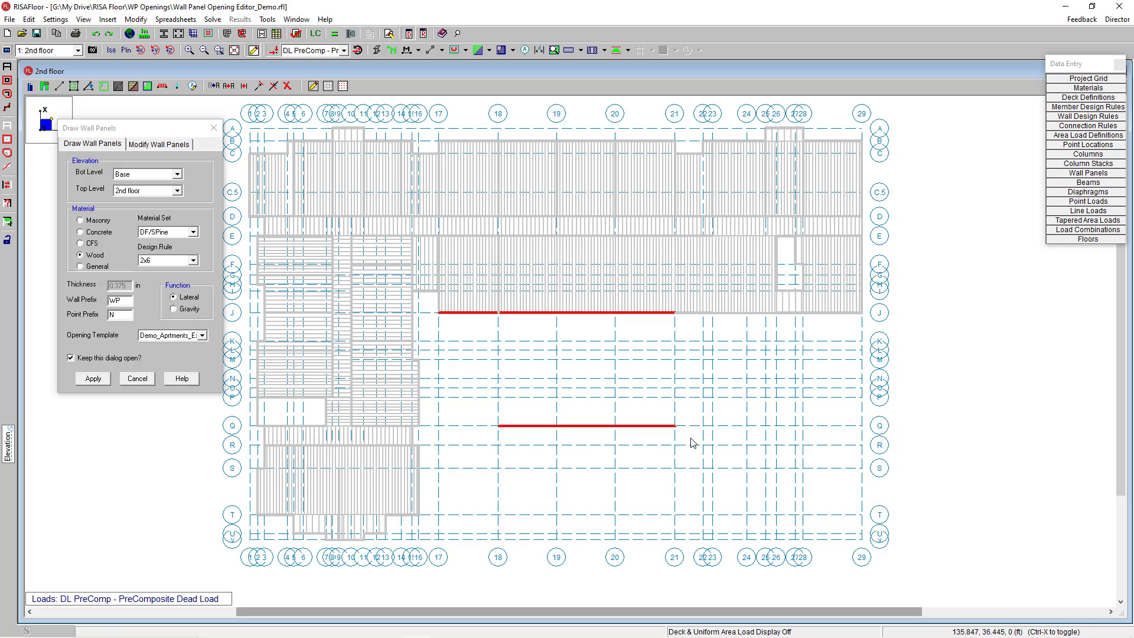
left_click(137, 378)
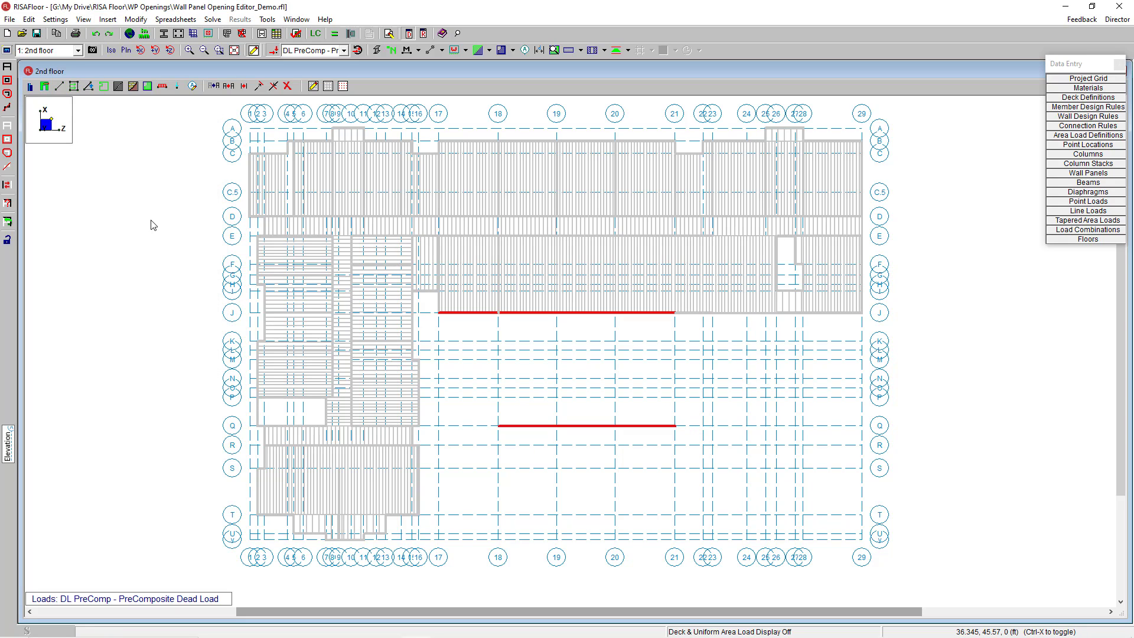
Show the Full Model in 3D and orbit and zoom to inspect the wall openings
left_click(78, 50)
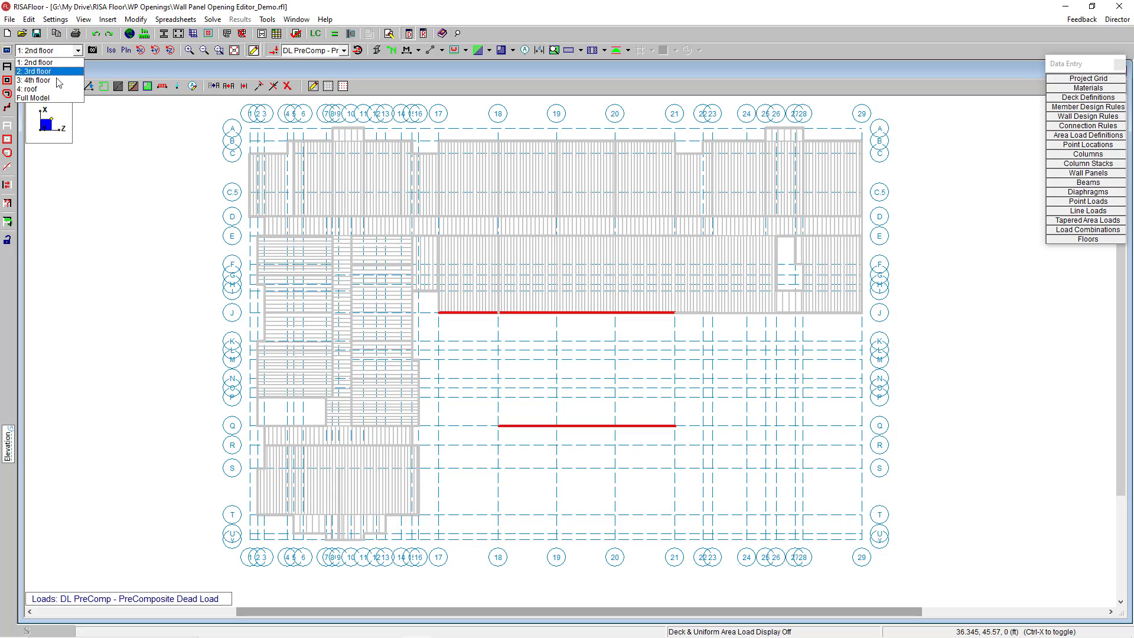
left_click(49, 99)
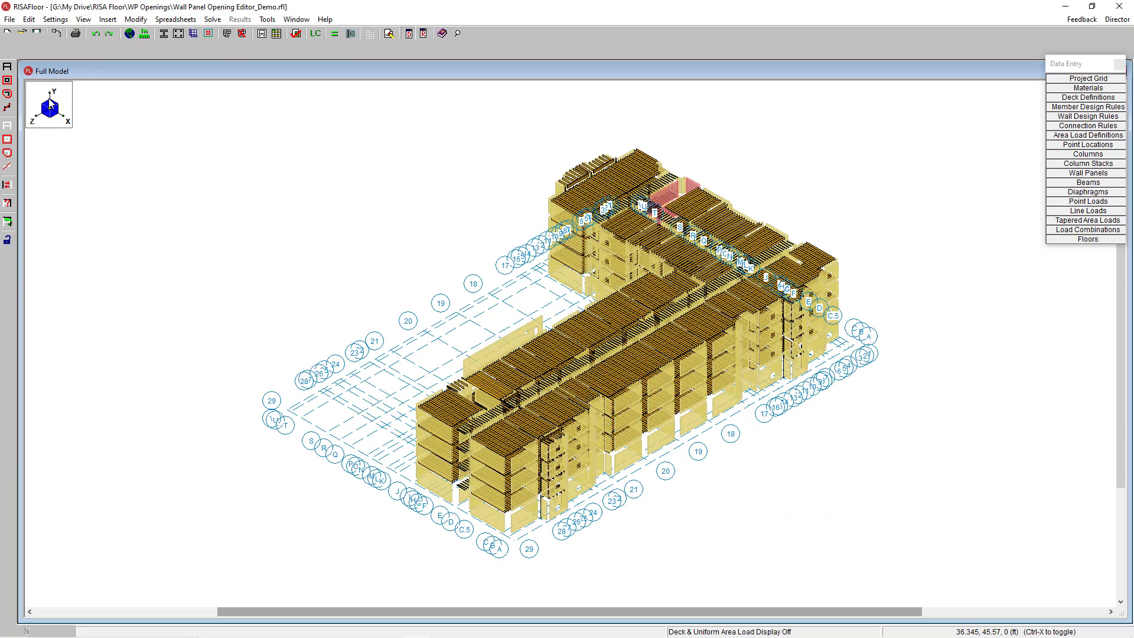
middle_click_drag(282, 442, 460, 481, "shift")
middle_click_drag(555, 523, 794, 469)
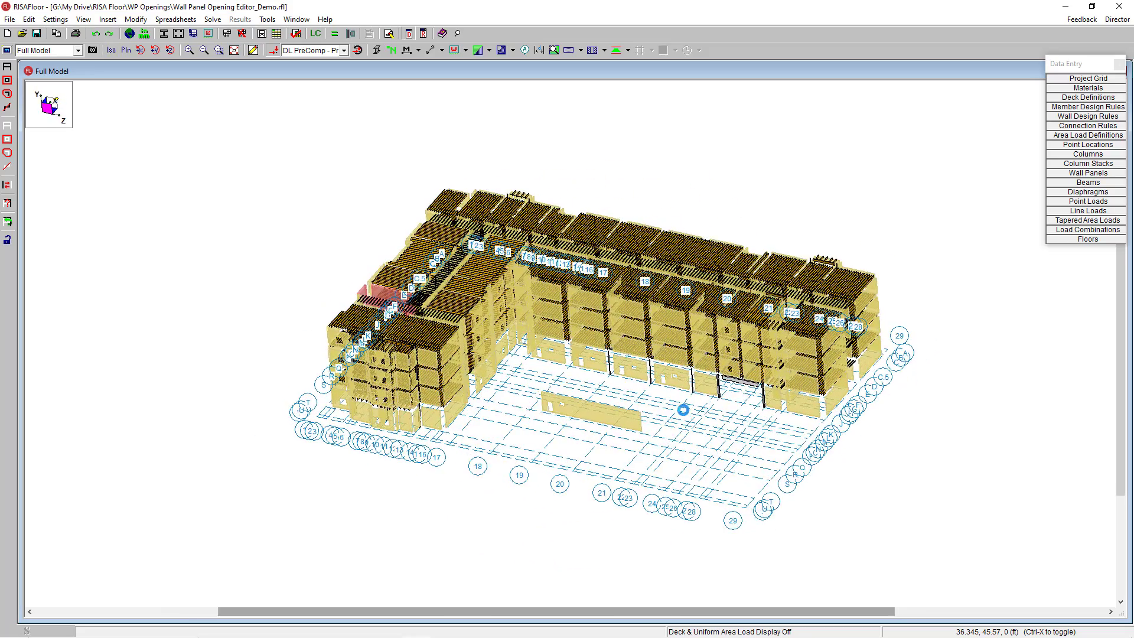
scroll(680, 407, "up", 5)
scroll(680, 408, "up", 3)
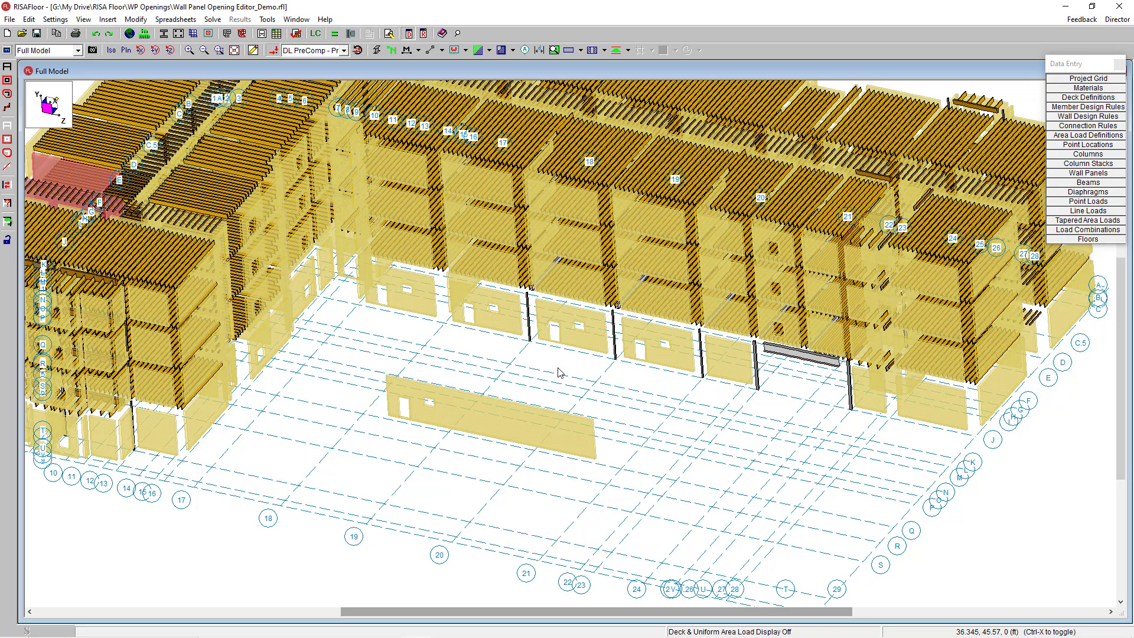
scroll(559, 370, "down", 1)
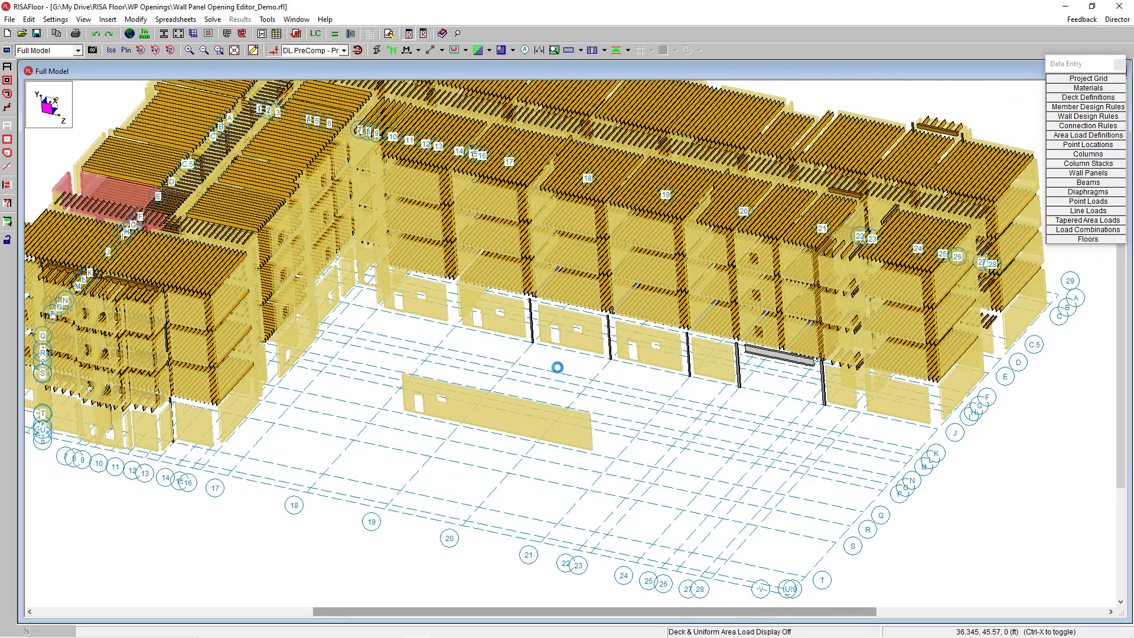